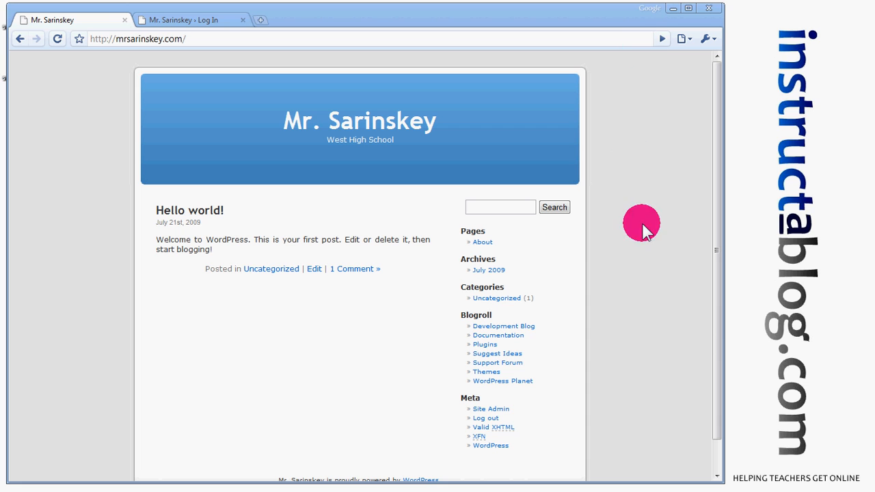
Scroll through the blog front page, then switch to the tab with the WordPress login page.
drag(713, 335, 443, 227)
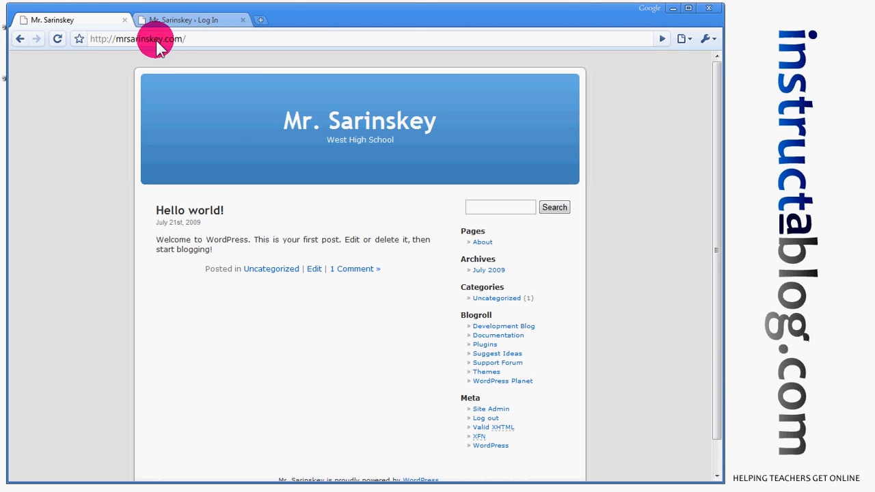
drag(717, 191, 715, 226)
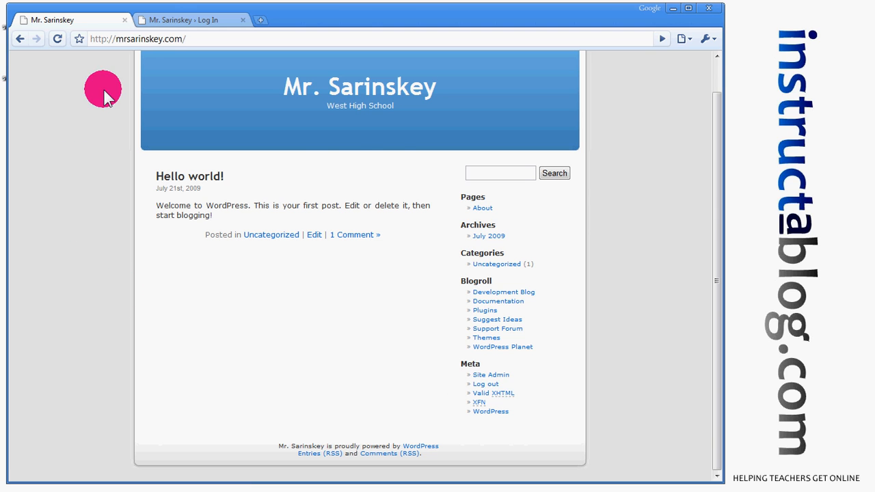
click(167, 22)
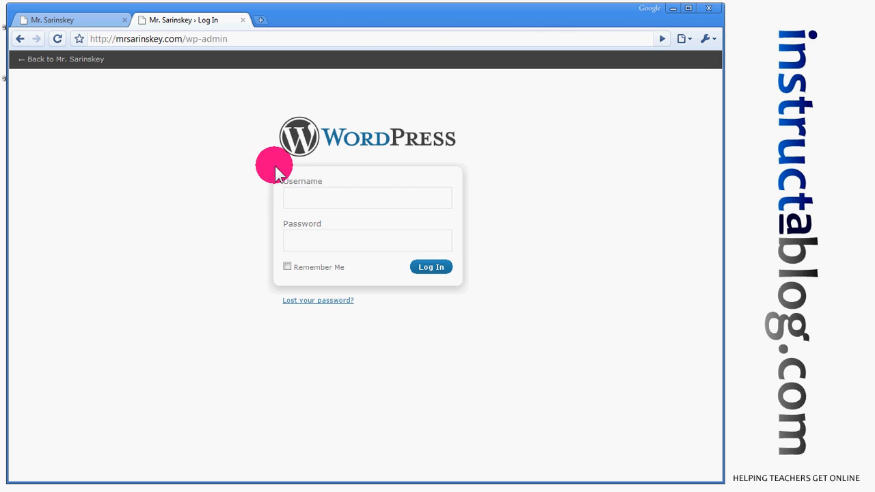
Log in with the admin username and account password to reach the Dashboard.
click(301, 195)
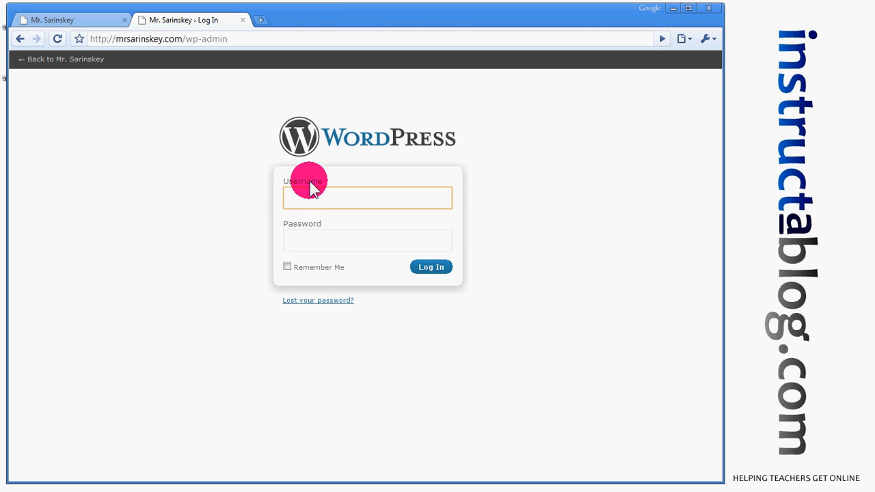
text(admin)
key(Tab)
text(********)
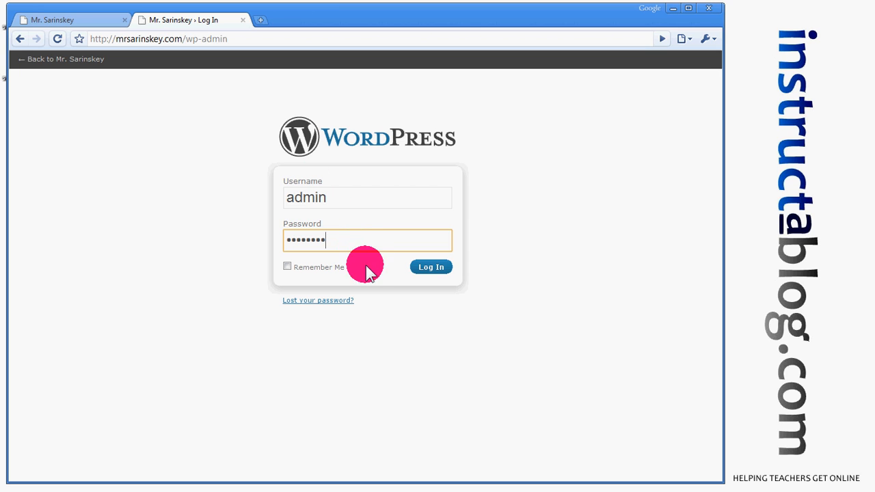
click(441, 268)
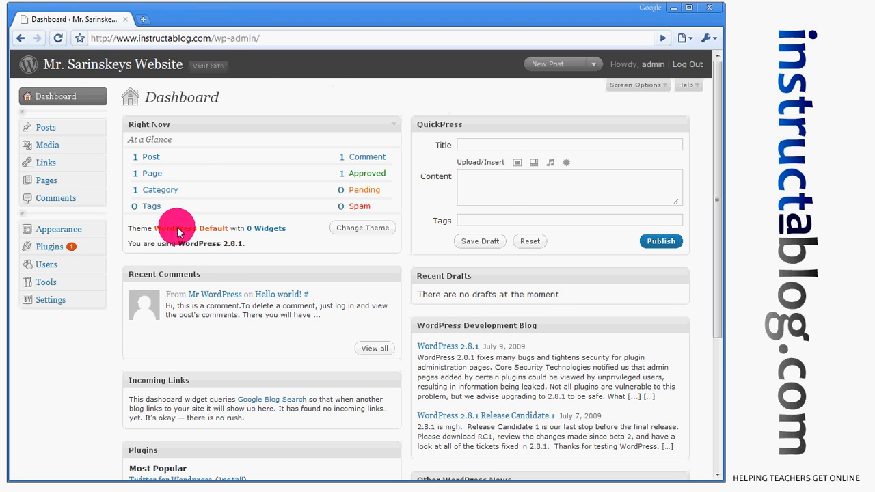
Open the live site in a new tab, view its About page, then return to the Dashboard.
right_click(215, 71)
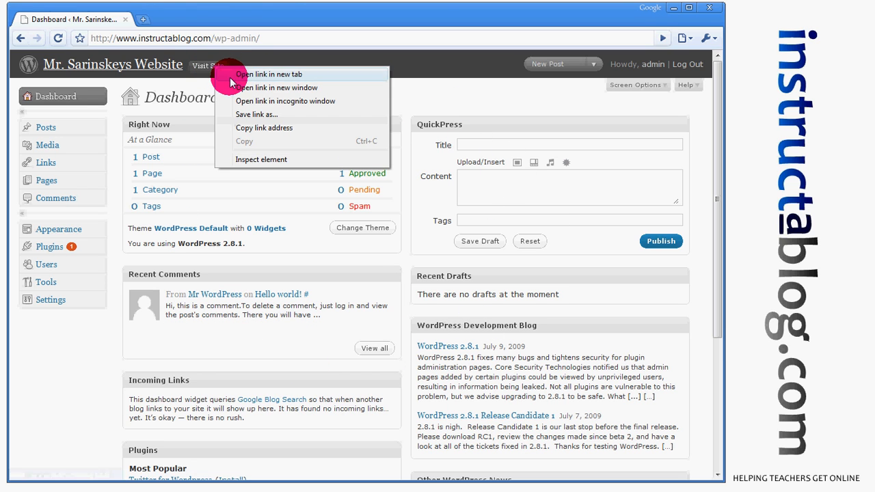
click(238, 74)
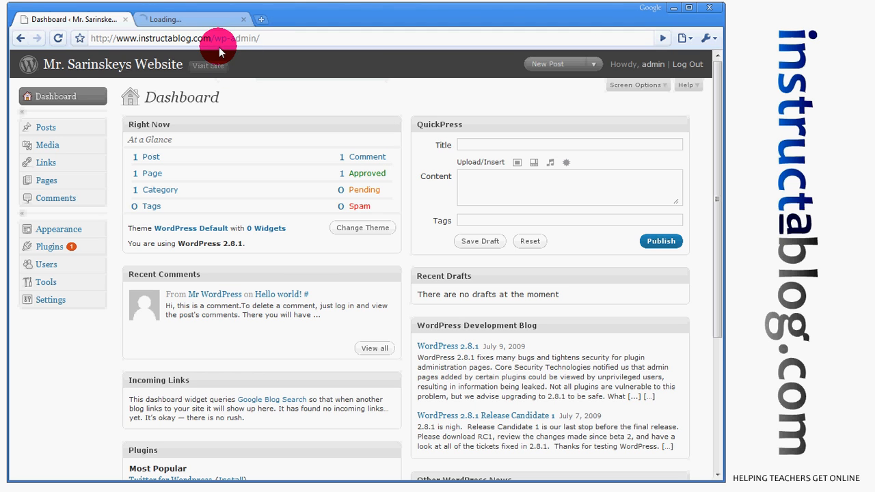
click(210, 20)
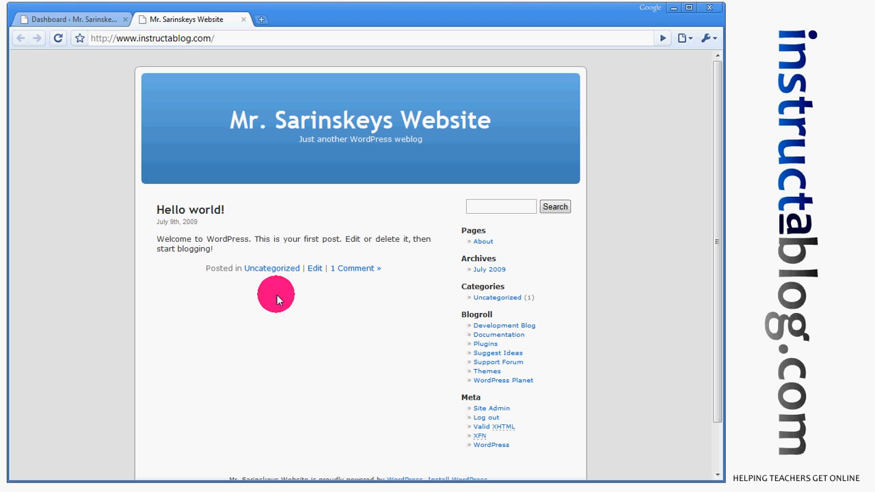
click(483, 241)
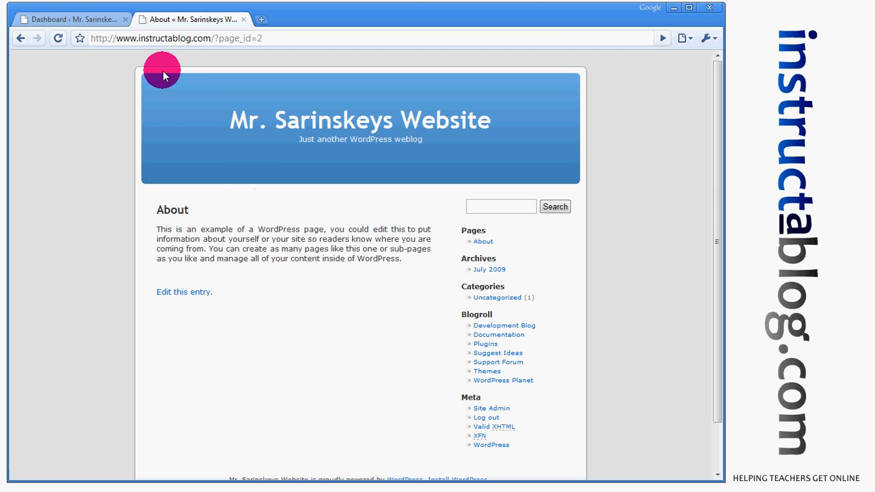
click(101, 23)
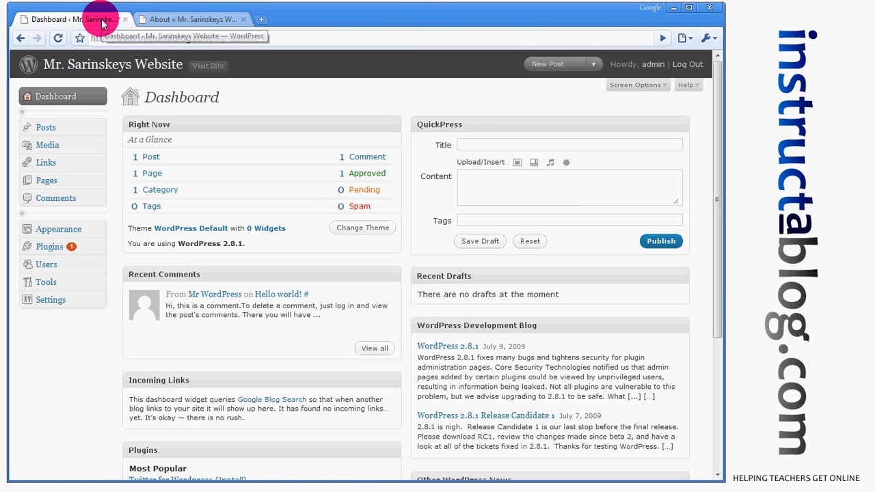
click(101, 132)
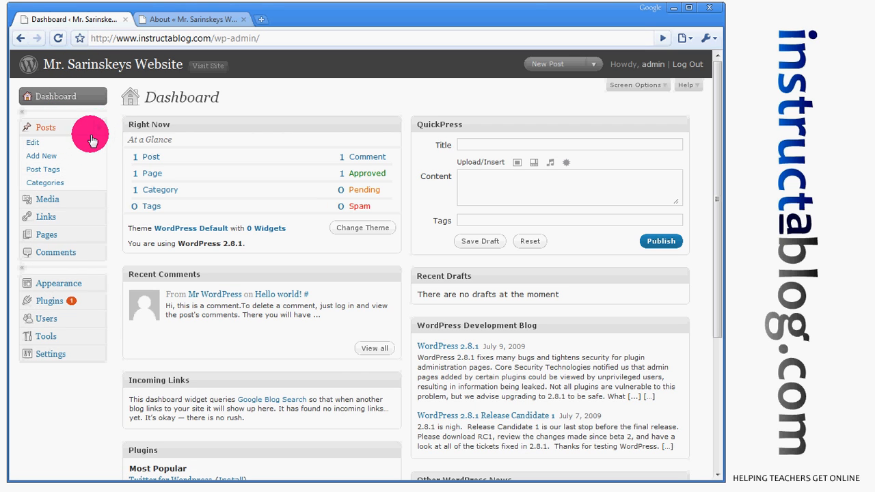
Delete the sample 'Hello world!' post from the Edit Posts list.
click(40, 148)
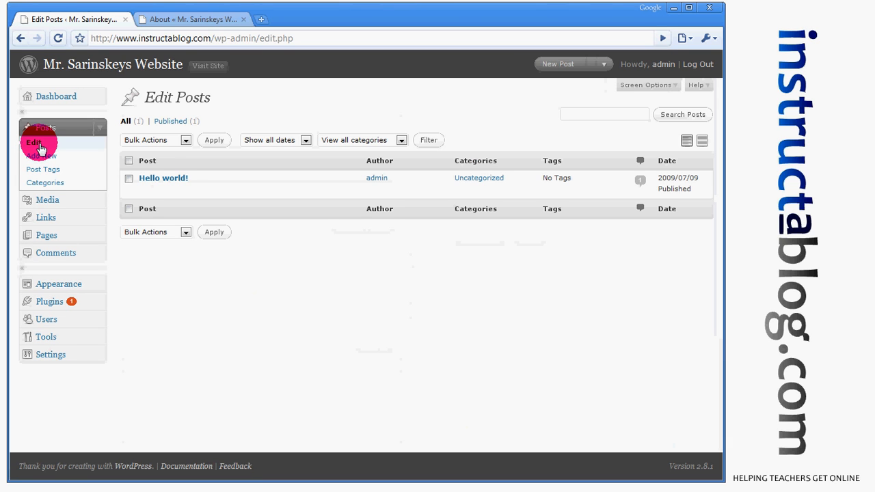
mouse_move(127, 179)
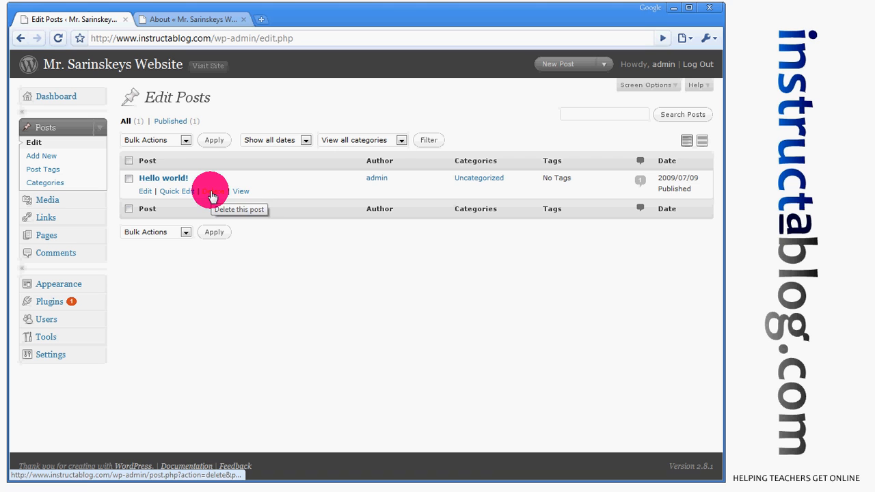
click(210, 192)
click(375, 268)
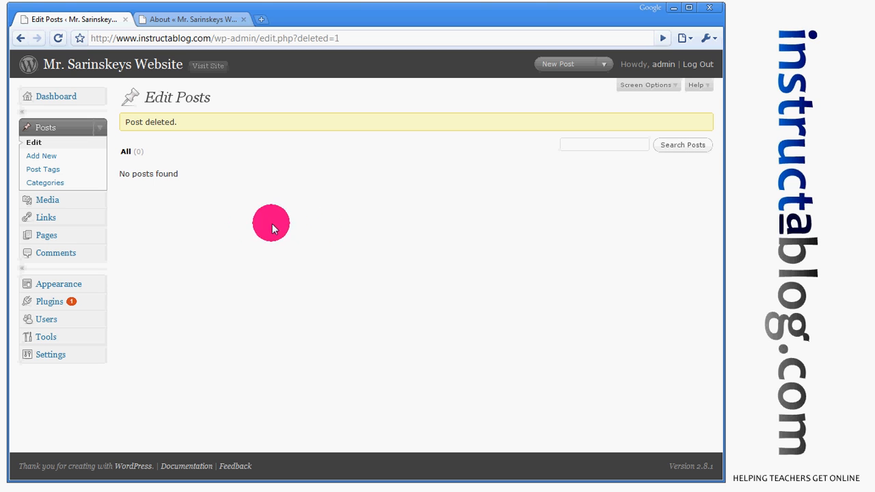
click(98, 235)
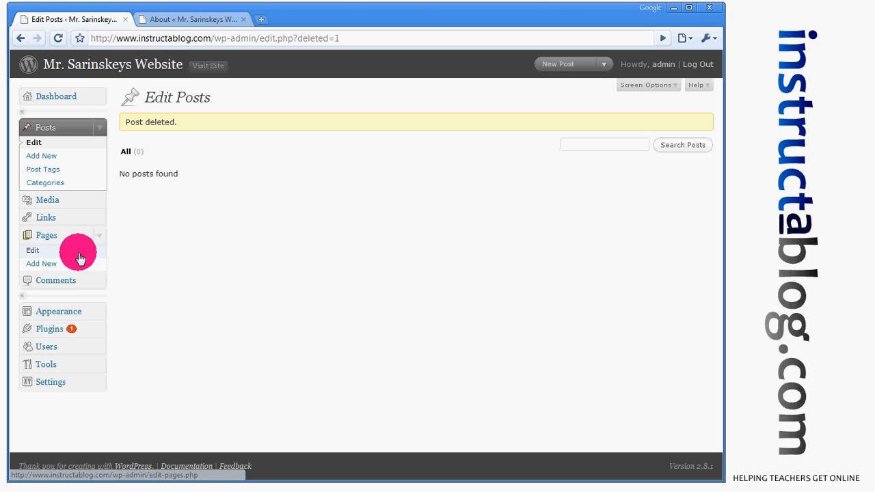
Delete the sample About page from the Edit Pages list.
click(79, 256)
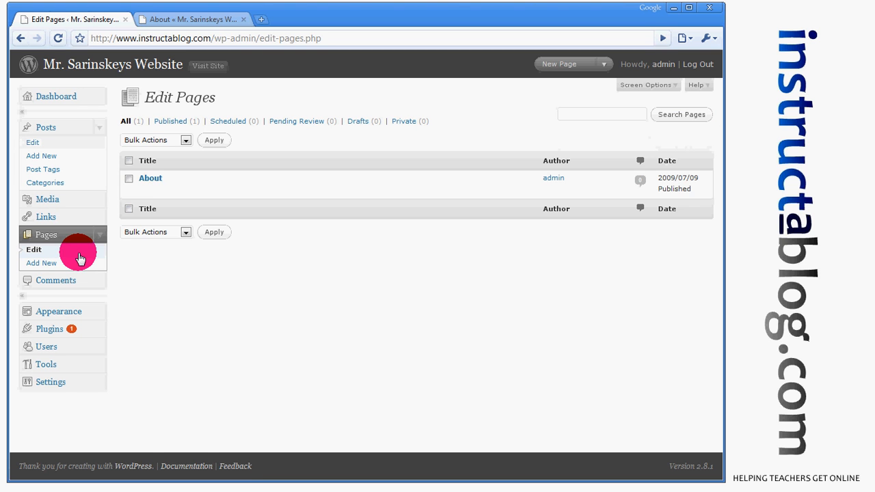
mouse_move(143, 192)
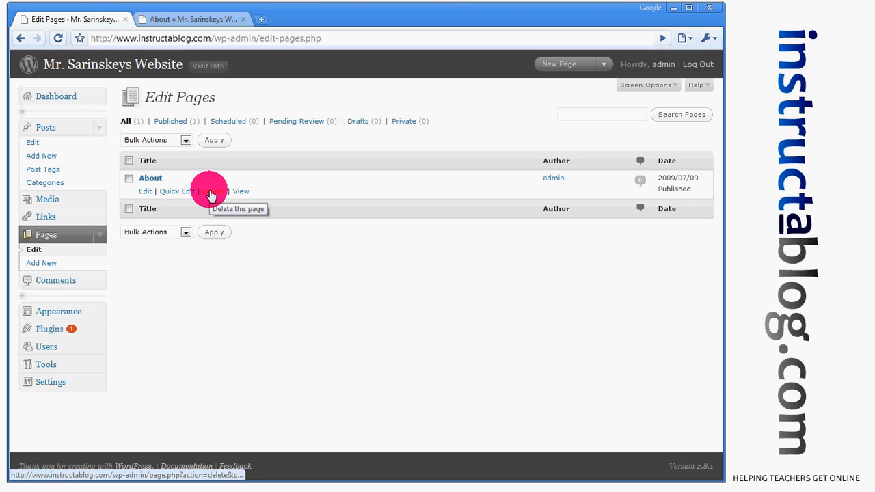
click(210, 195)
click(381, 274)
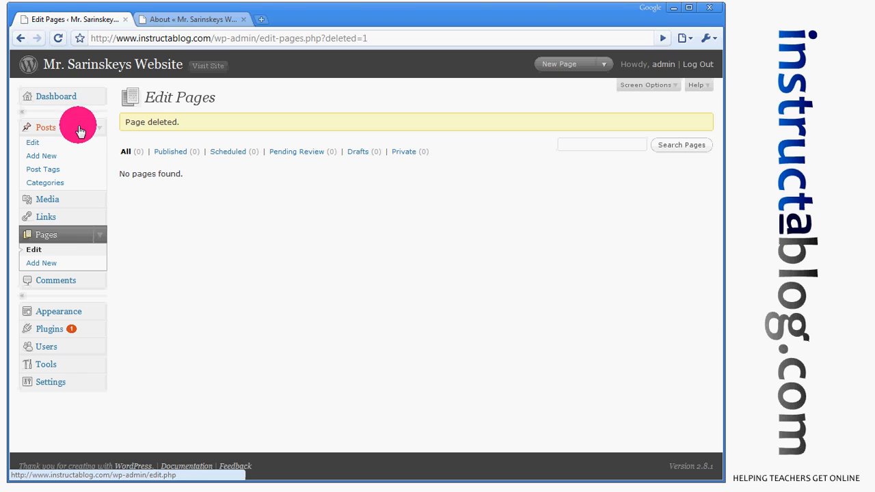
Reload the live site to confirm the About page is gone, then return to the admin.
click(185, 21)
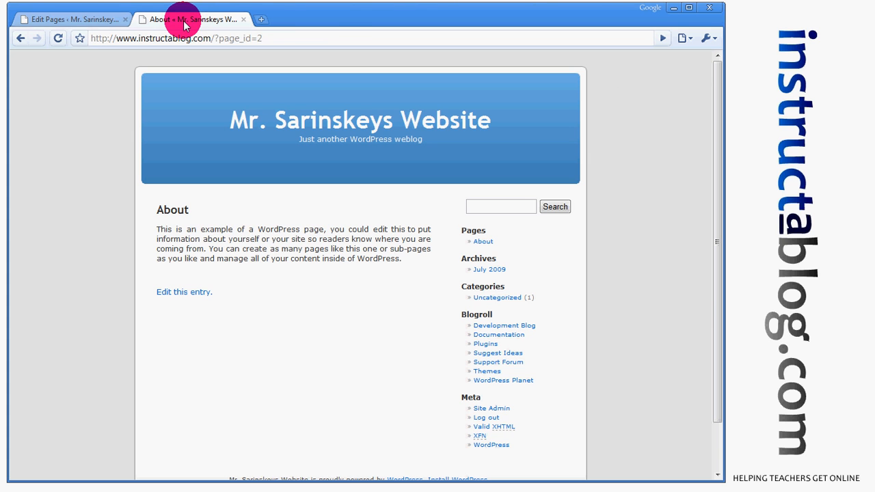
click(59, 41)
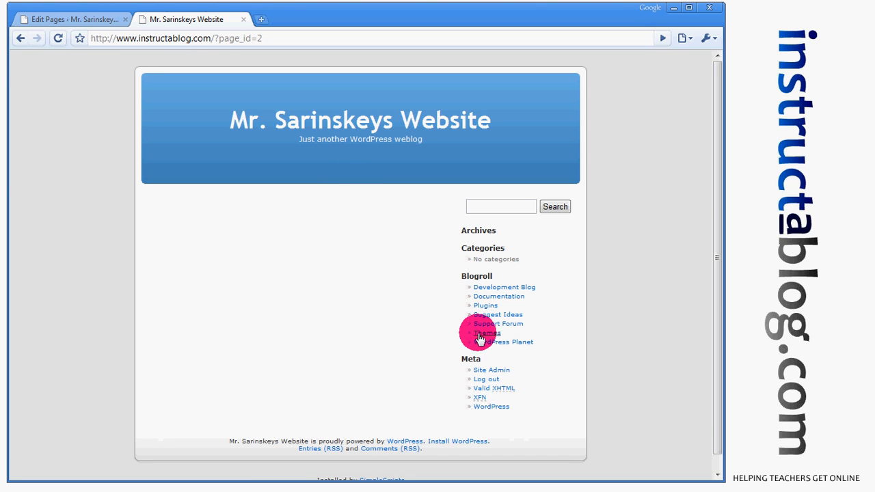
click(115, 21)
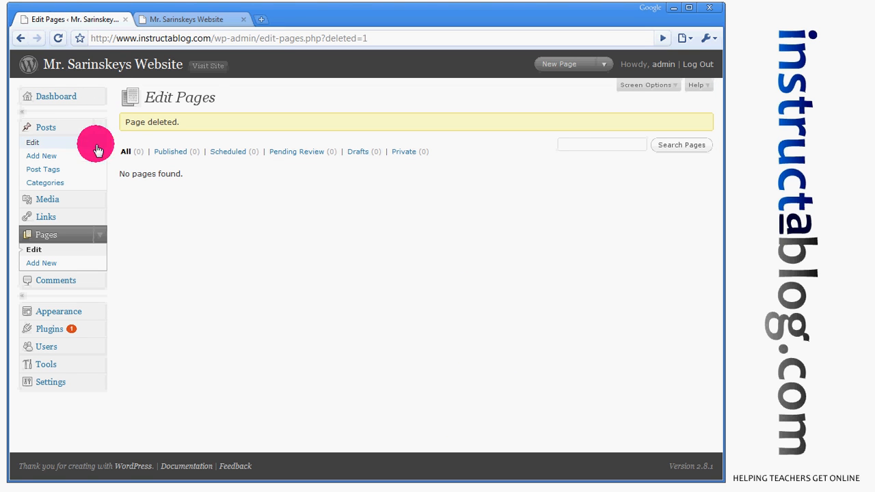
click(100, 217)
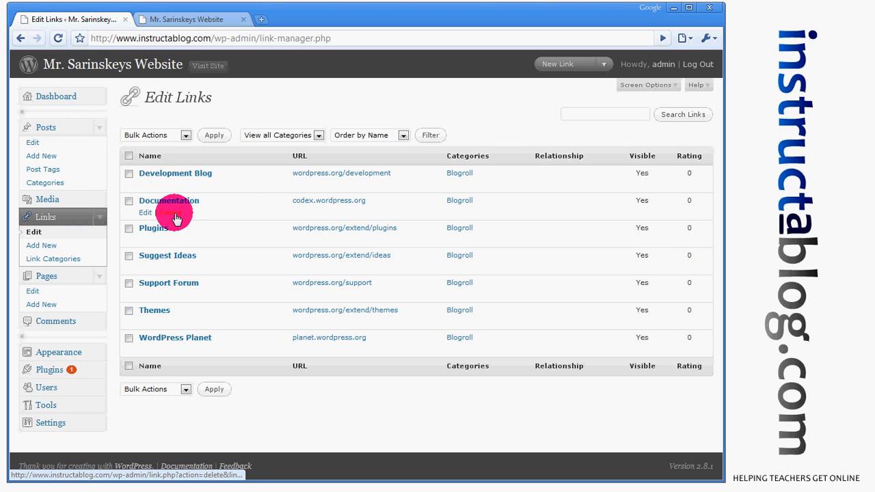
Bulk-delete all seven default Blogroll links.
click(128, 157)
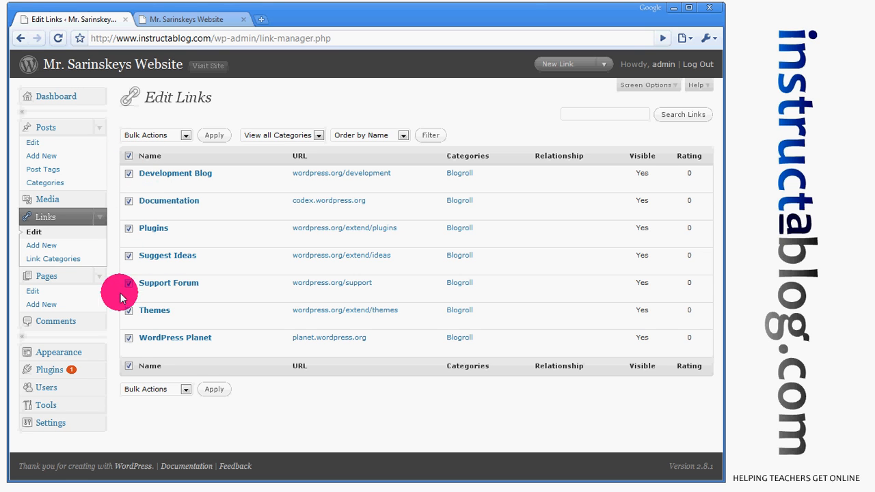
click(185, 139)
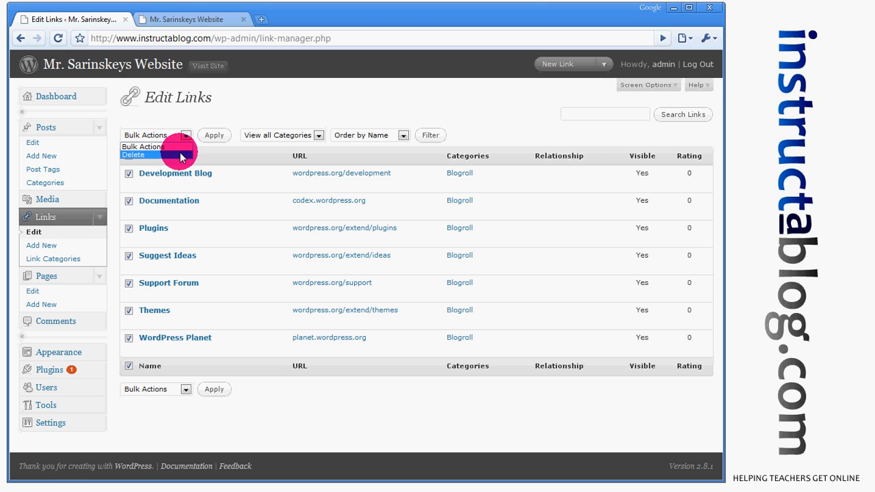
click(180, 154)
click(213, 137)
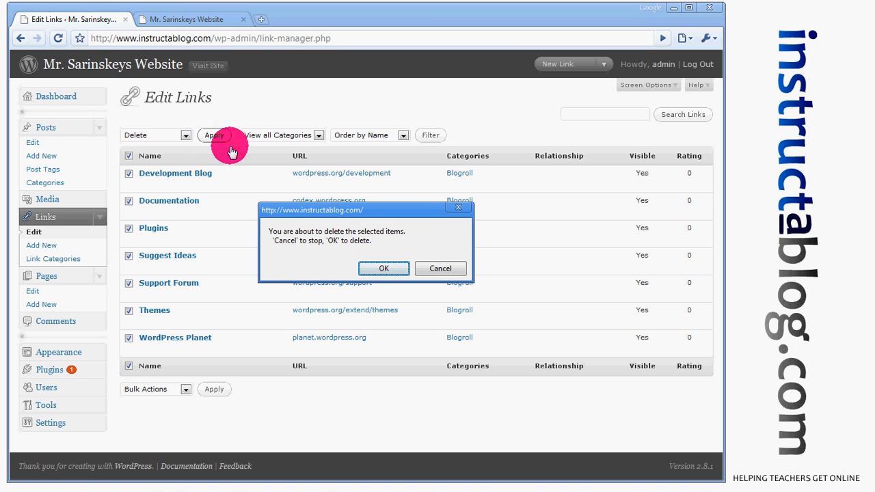
click(381, 269)
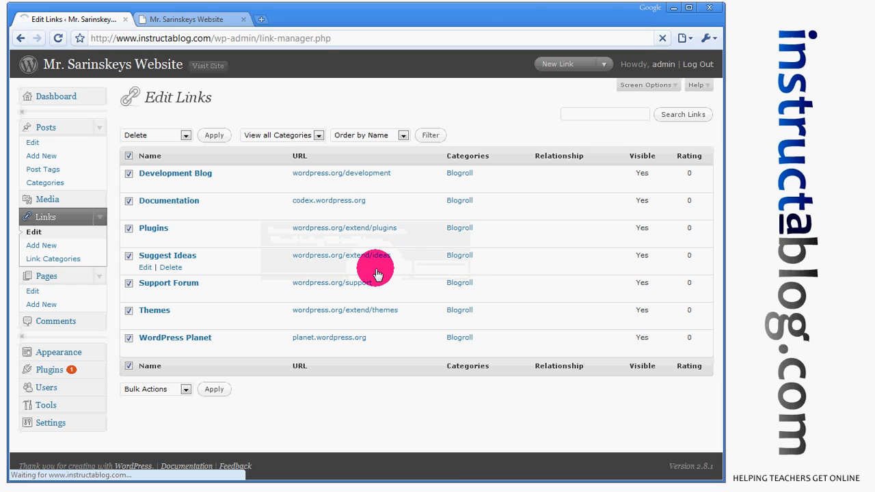
Reload the live site to confirm the Blogroll section is gone, then return to the link list.
click(222, 20)
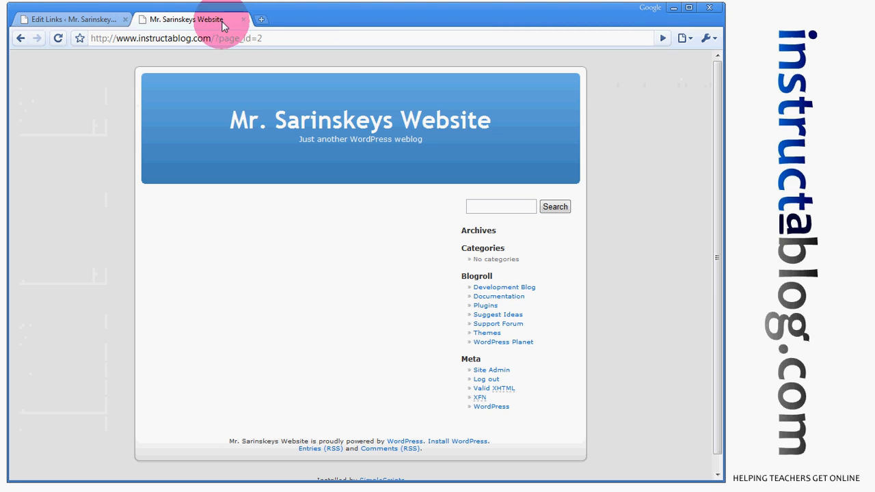
click(58, 38)
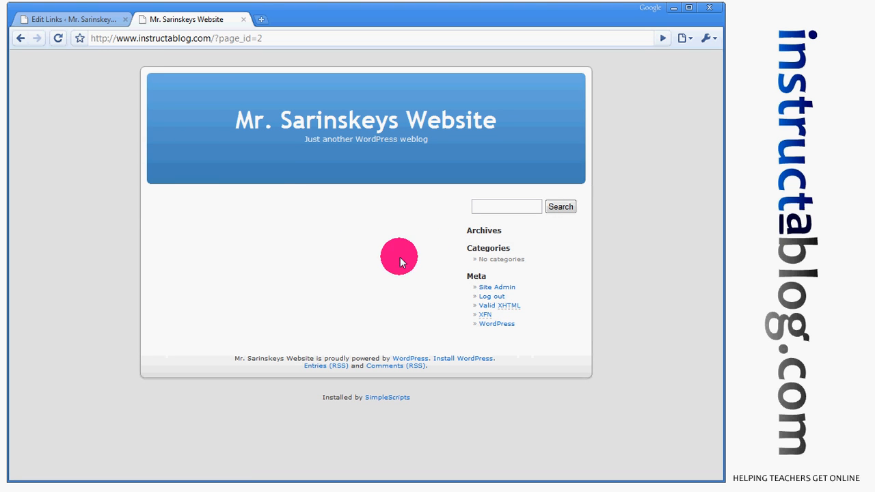
click(109, 21)
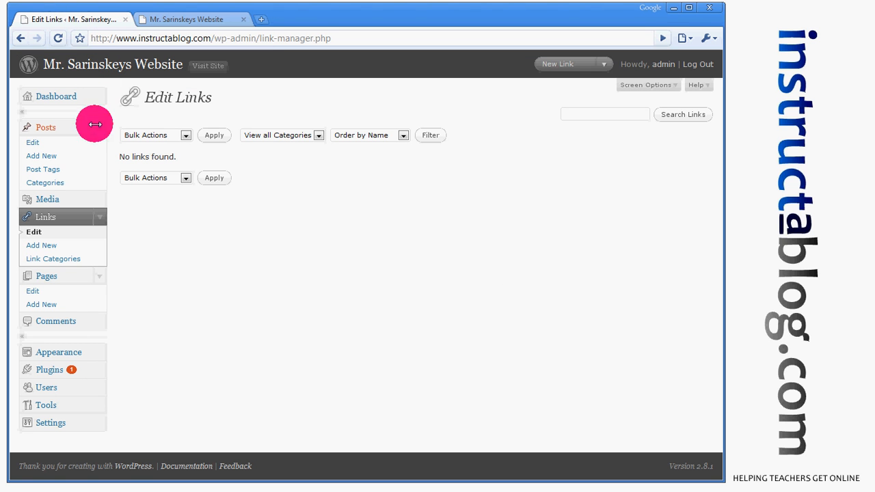
Quick-edit the Blogroll link category, renaming it 'Links' with slug 'links'.
click(75, 260)
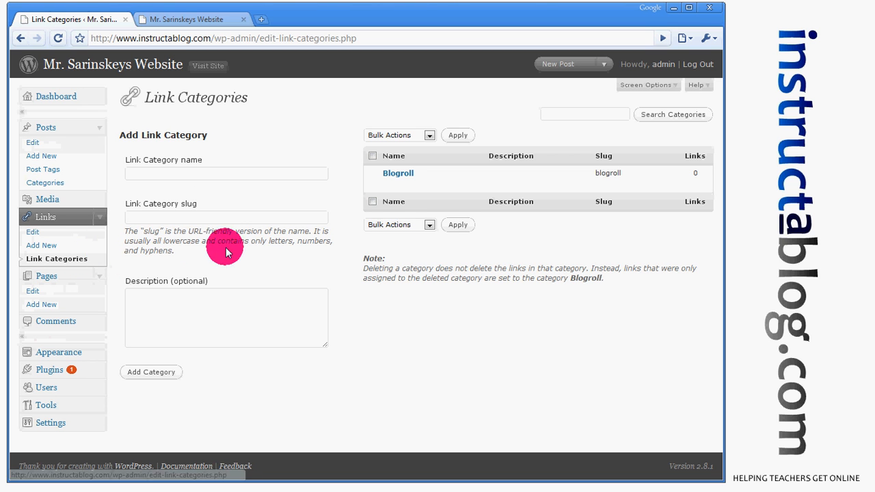
mouse_move(407, 186)
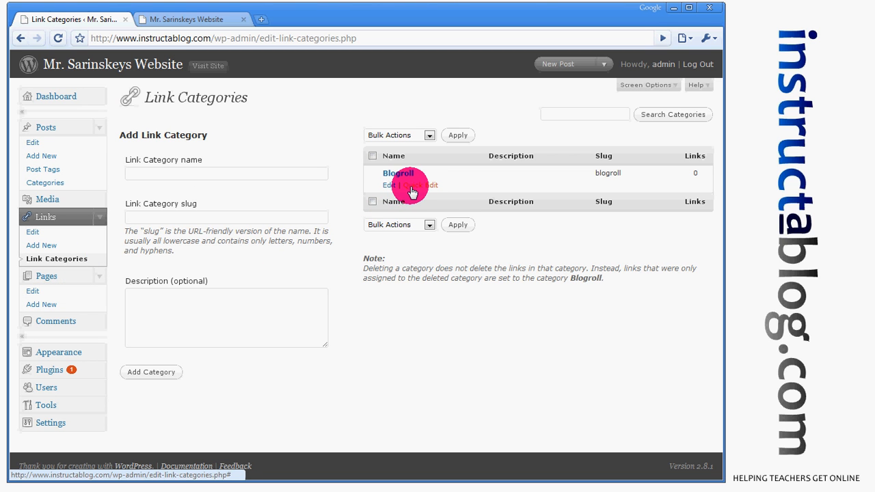
click(413, 186)
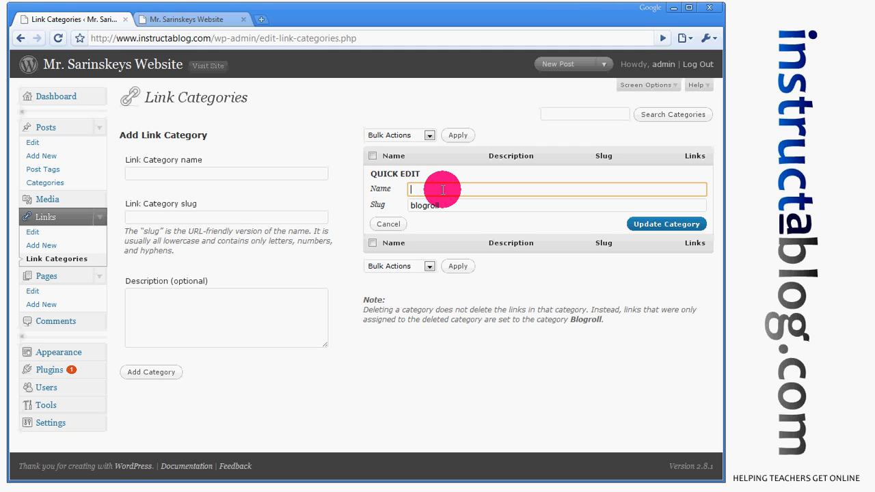
text(Links)
key(Tab)
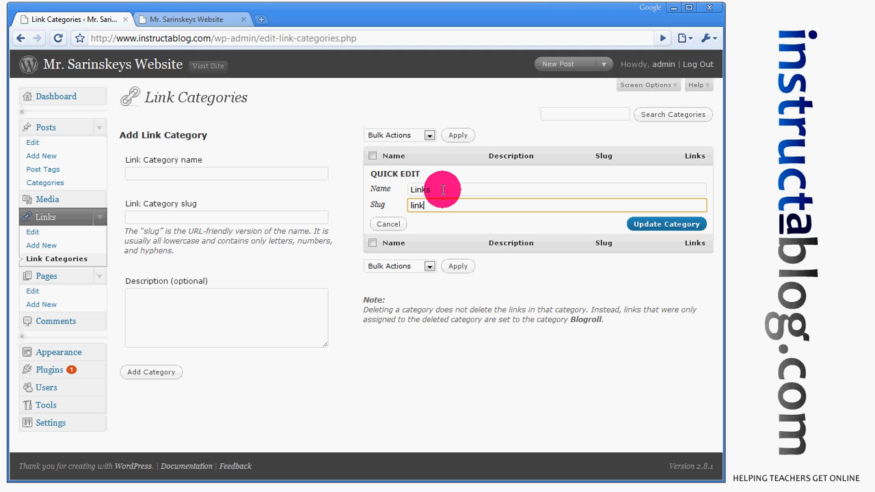
text(links)
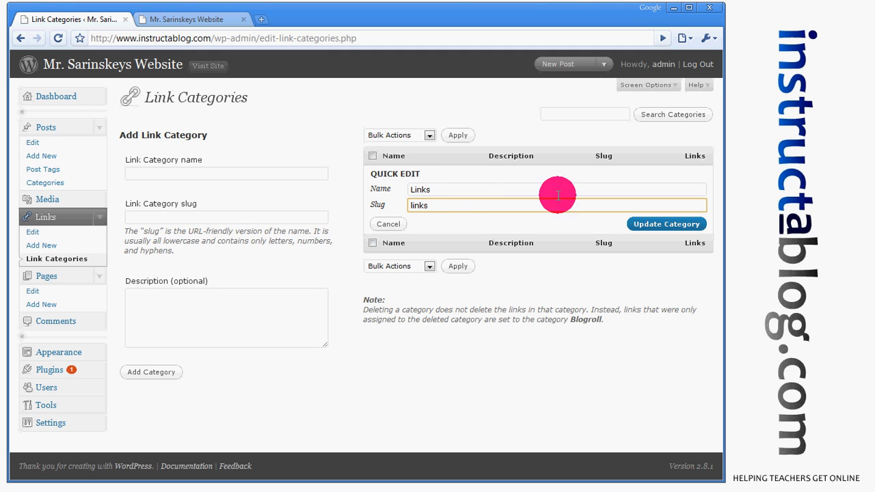
click(668, 227)
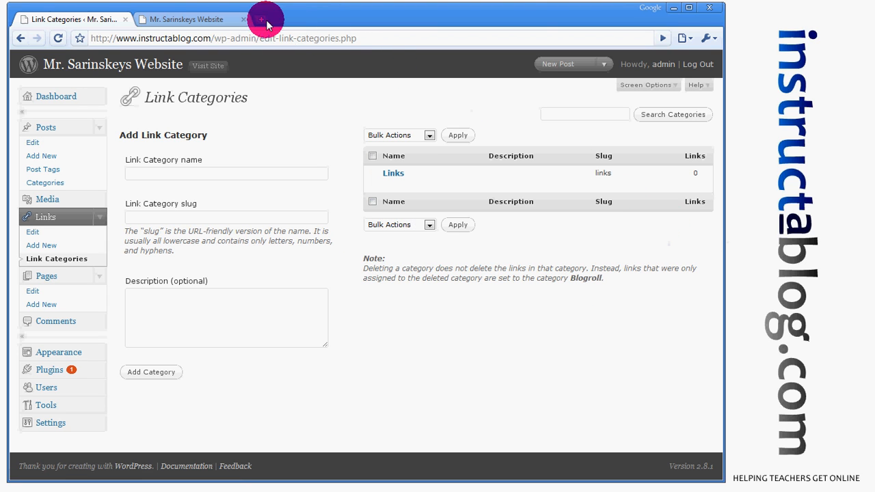
Reload the live site to check the renamed category, then return to Link Categories.
click(221, 21)
click(58, 39)
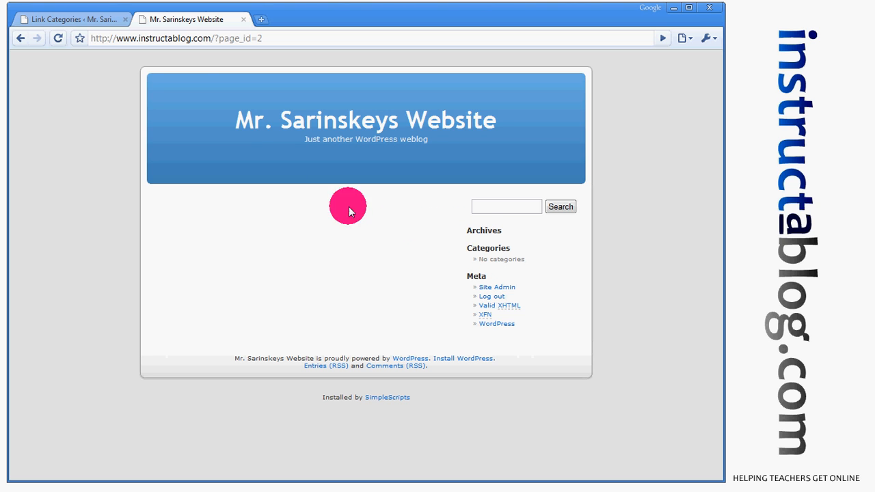
click(102, 20)
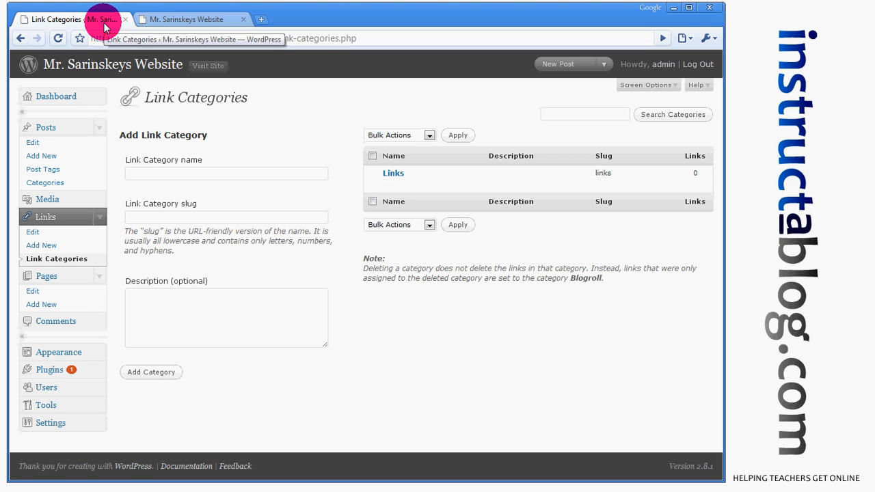
Go to the Dashboard, then open Settings > General.
click(72, 97)
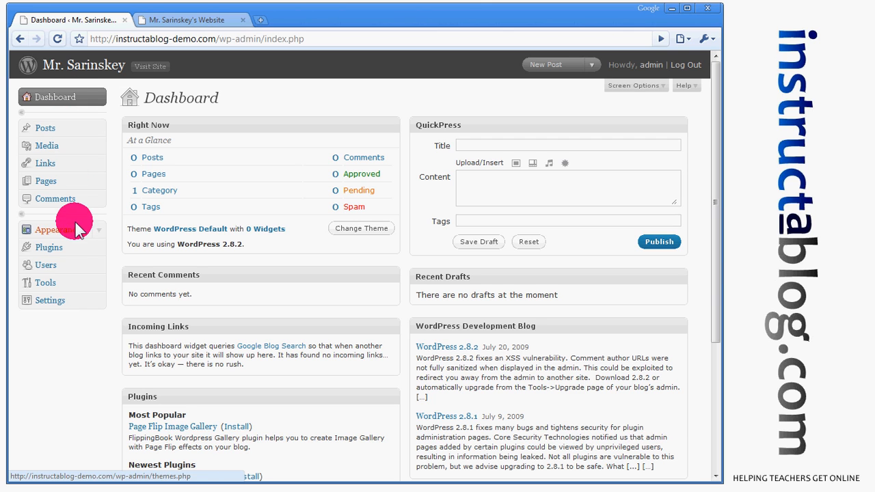
click(99, 307)
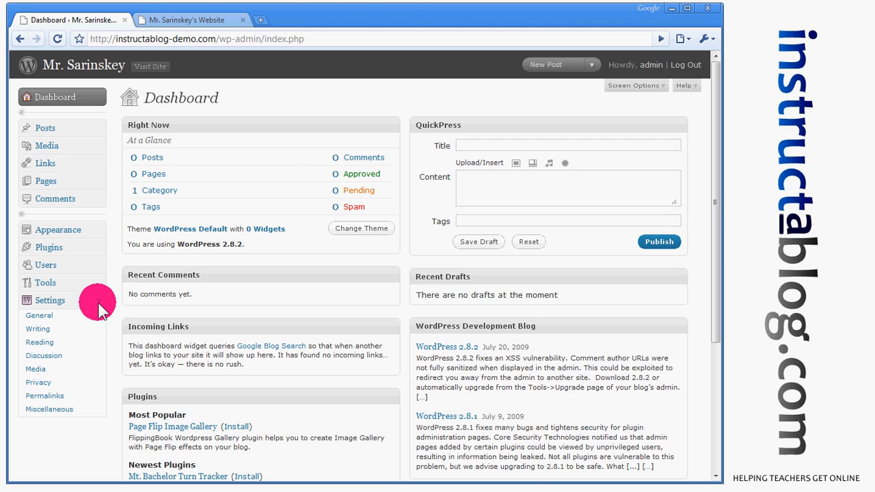
click(48, 317)
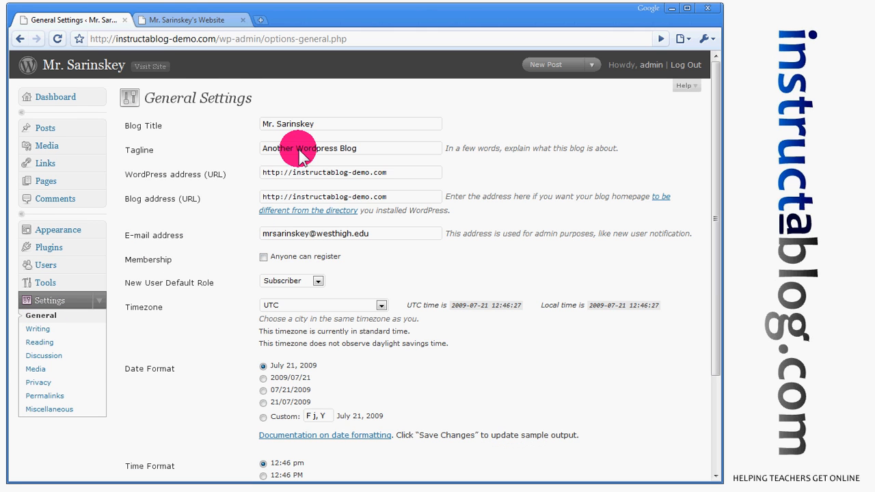
Set title 'Mr. Sarinskey's Website', tagline 'West High School', and allow anyone to register.
click(322, 123)
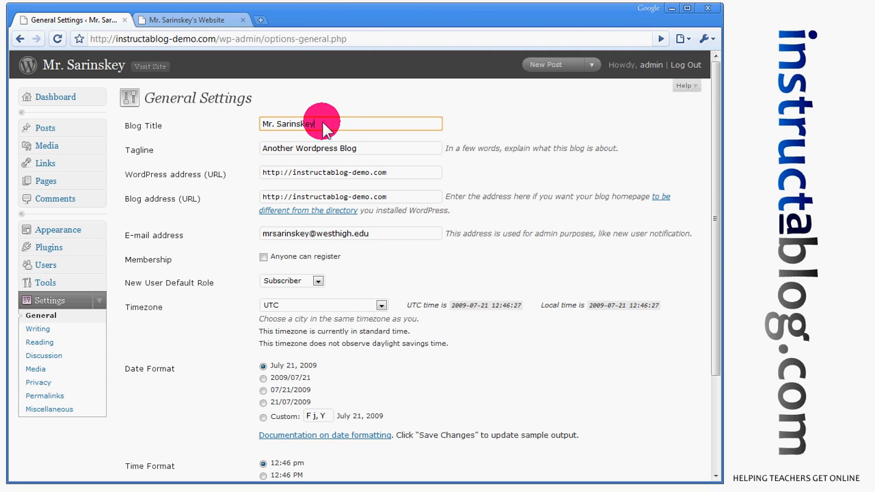
click(324, 126)
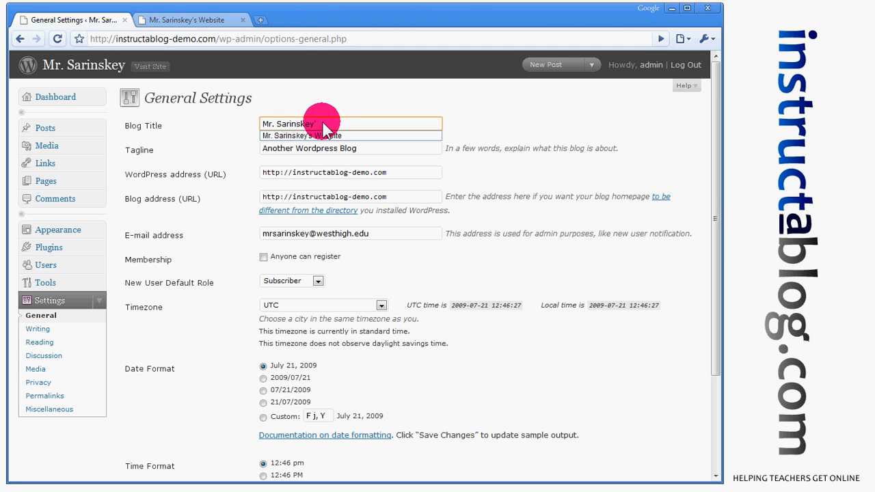
text('s)
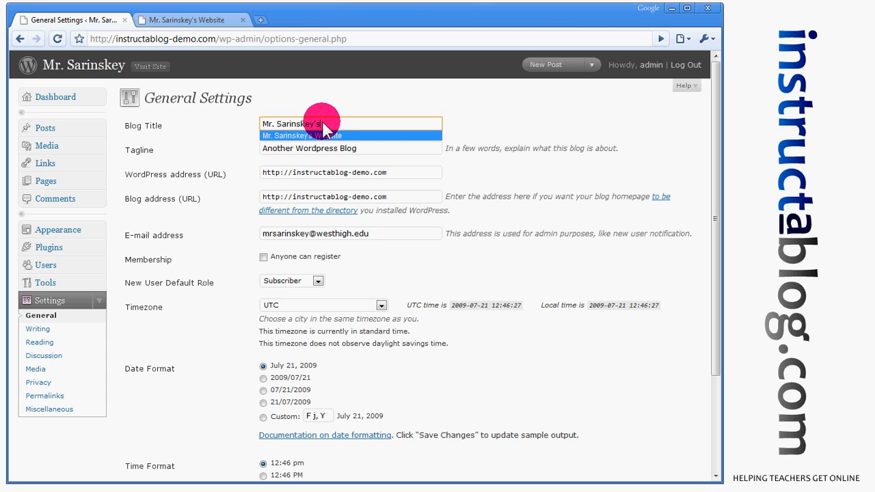
key(Tab)
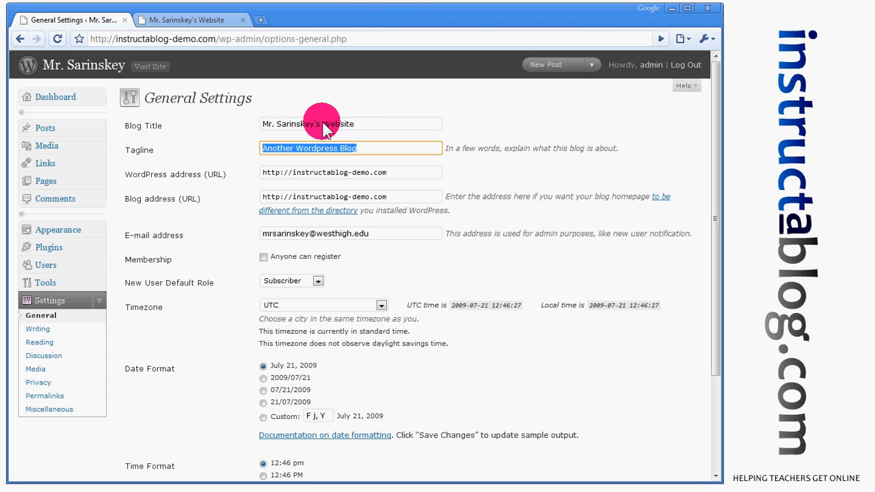
key(BackSpace)
key(Down)
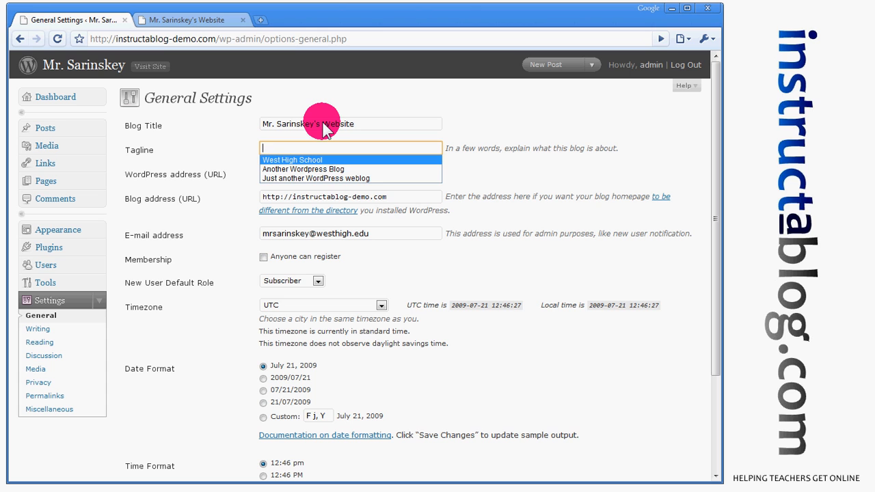
key(Return)
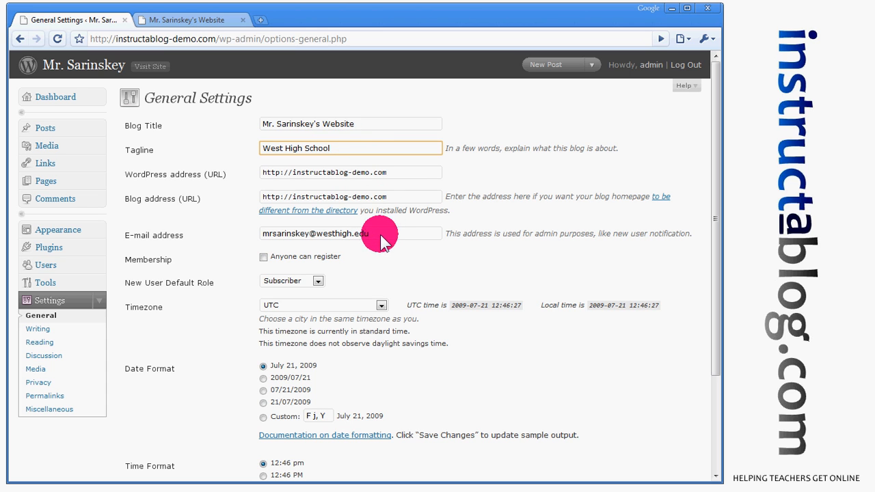
drag(380, 234, 245, 233)
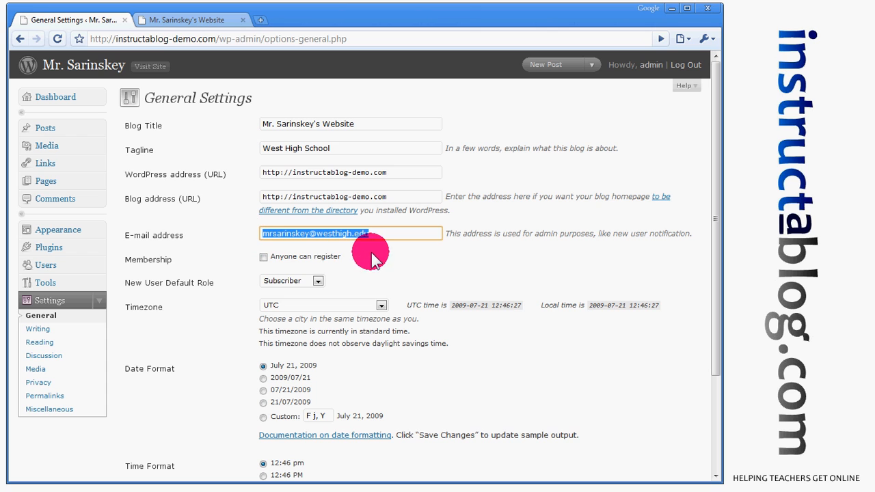
click(264, 258)
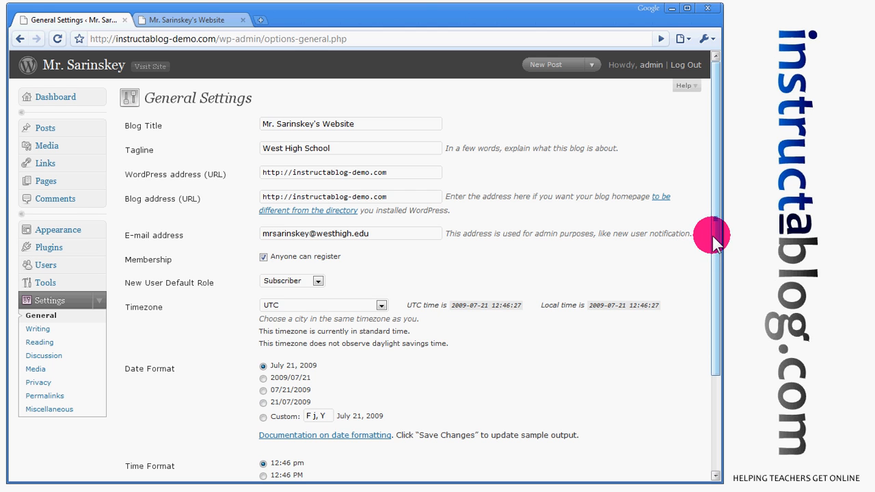
drag(712, 236, 717, 311)
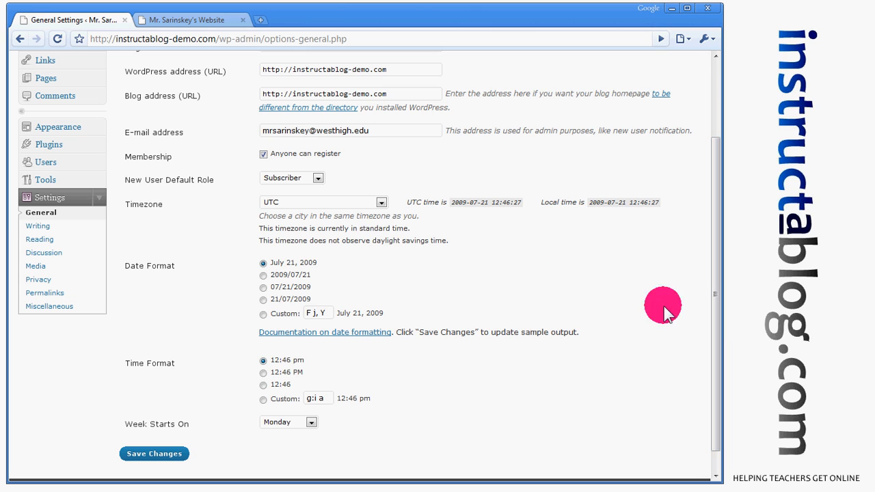
Keep the timezone at UTC and save the General Settings.
click(382, 204)
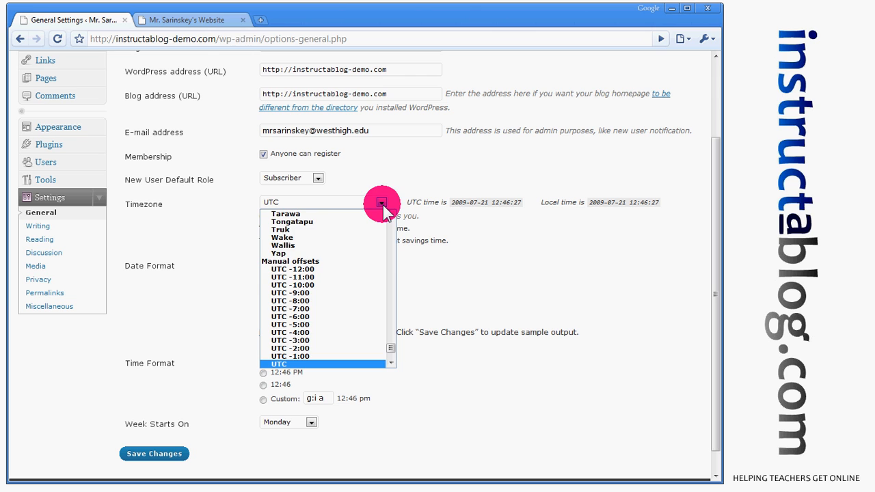
click(382, 203)
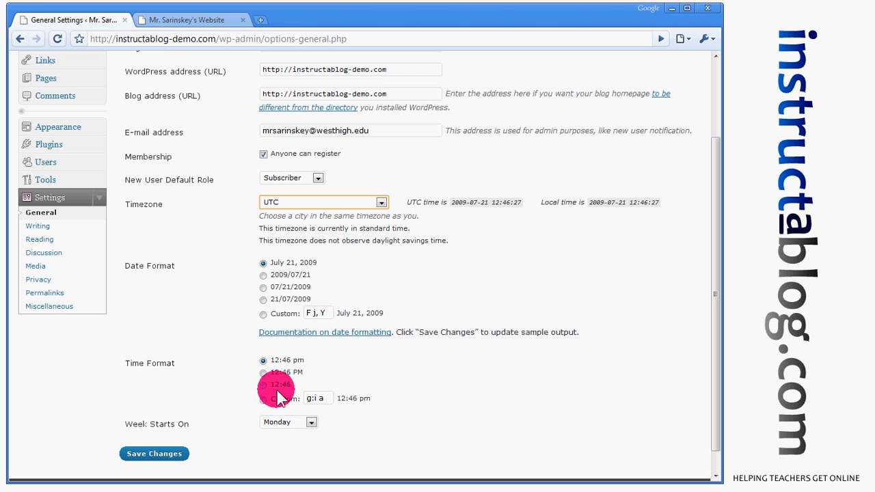
click(155, 453)
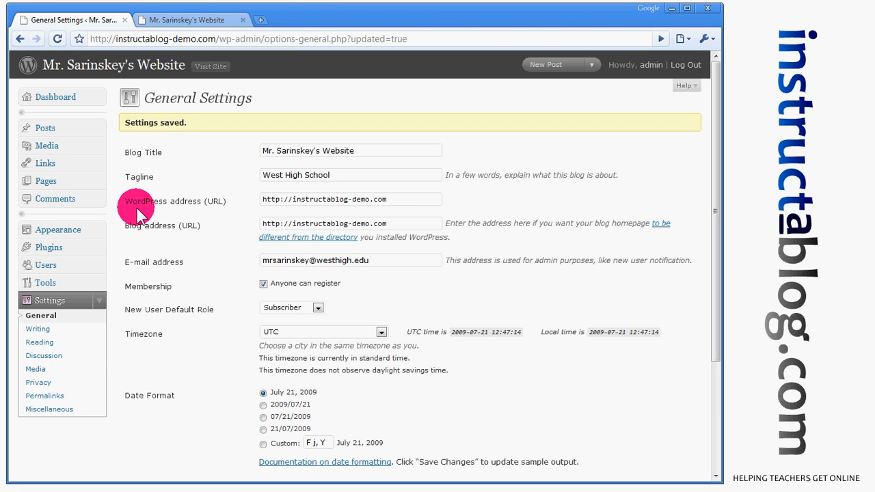
In Discussion settings, uncheck link notifications, pingbacks/trackbacks and comments on new articles.
click(55, 361)
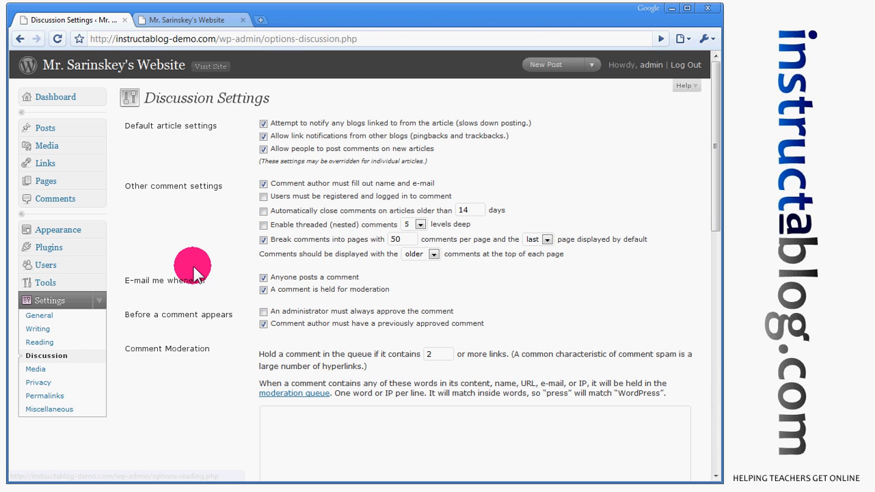
click(263, 124)
click(264, 150)
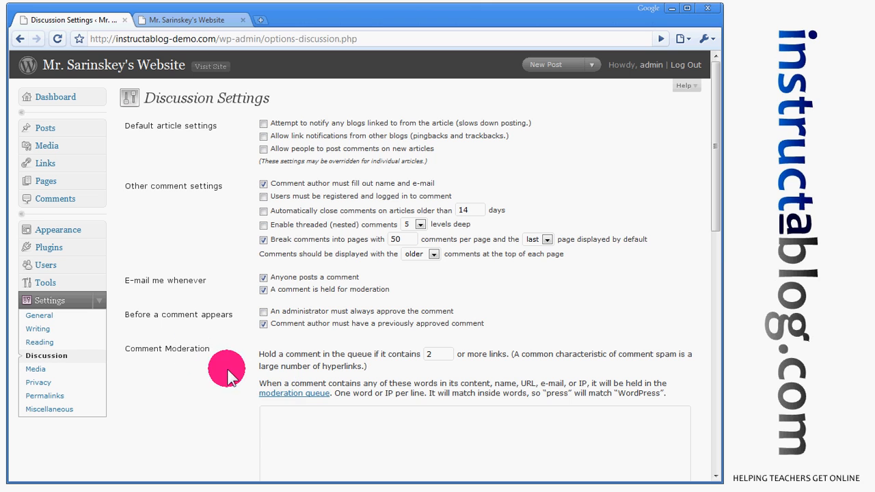
click(275, 422)
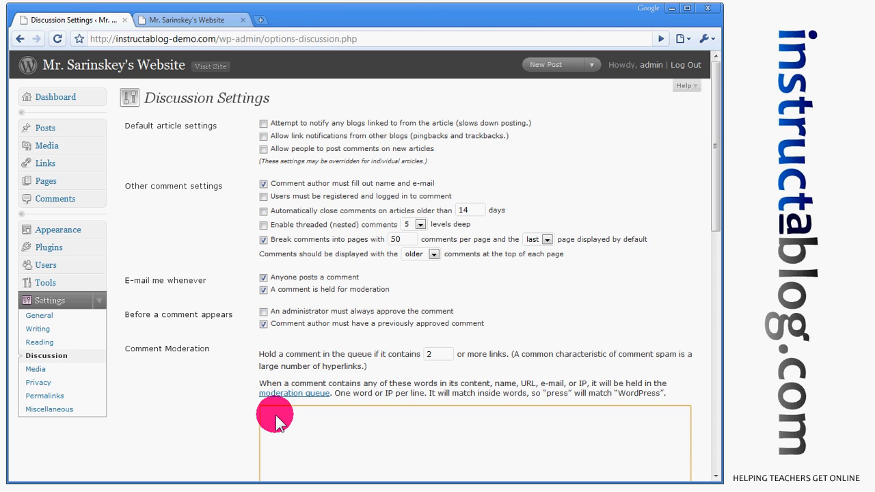
Enter 'bad, words, more,' as comment moderation words and save the Discussion settings.
text(bad, words, more,)
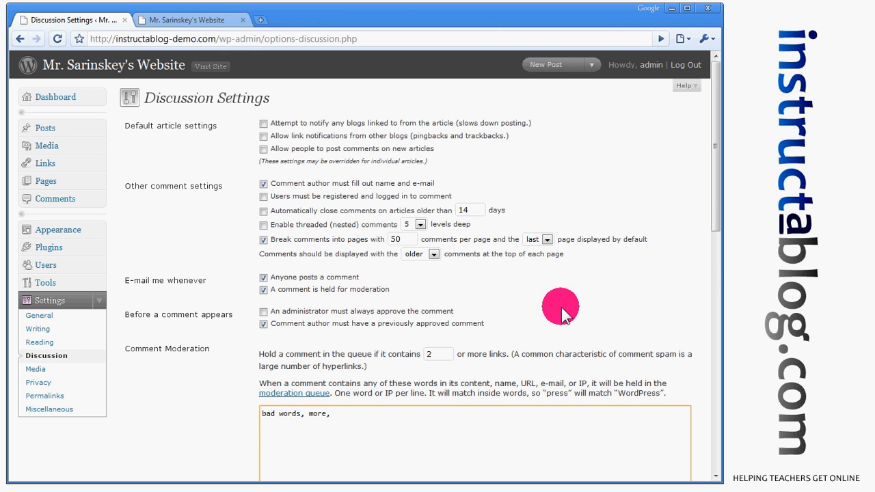
drag(713, 203, 715, 233)
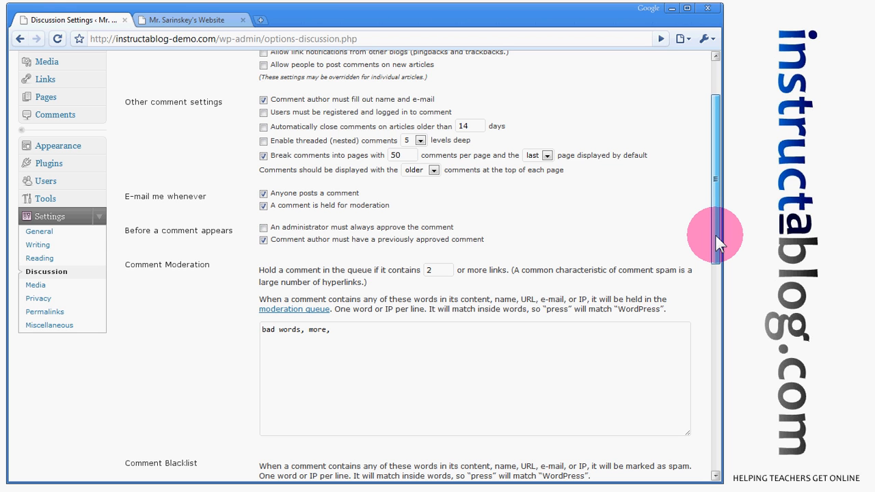
drag(716, 233, 723, 420)
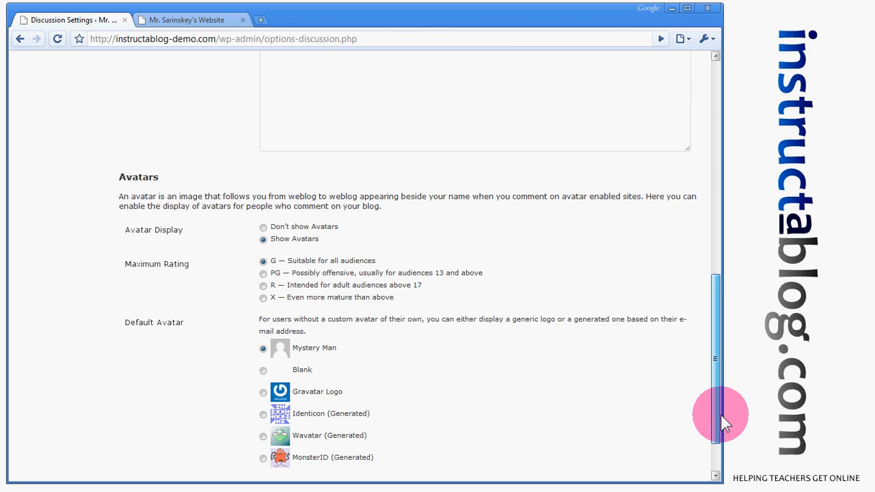
scroll(716, 414, down, 2)
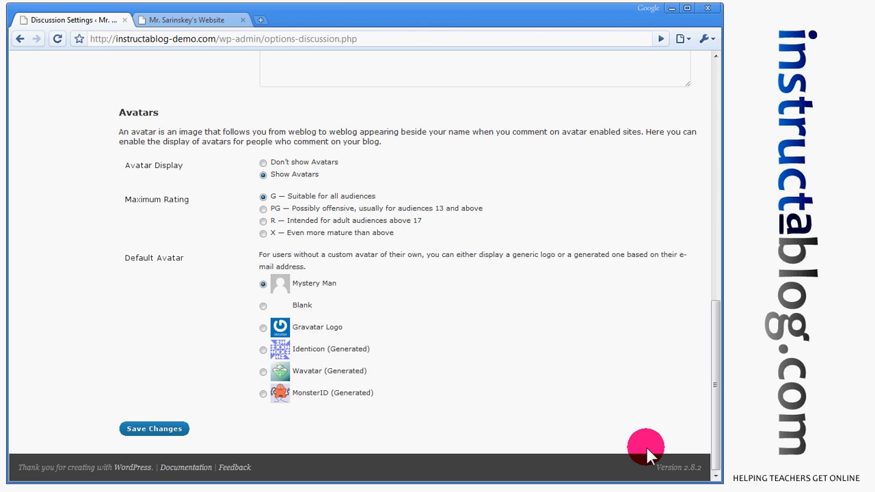
click(157, 429)
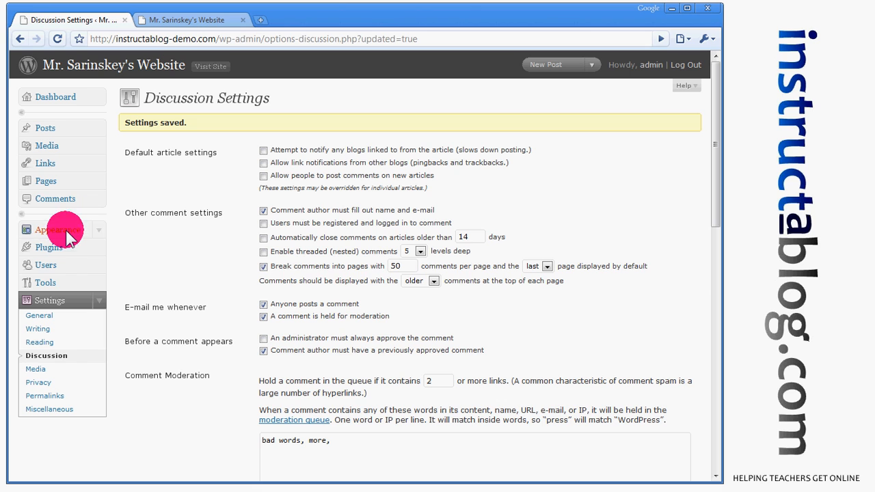
On Users > Your Profile, replace the nickname 'admin' with the owner's name from autofill.
click(98, 267)
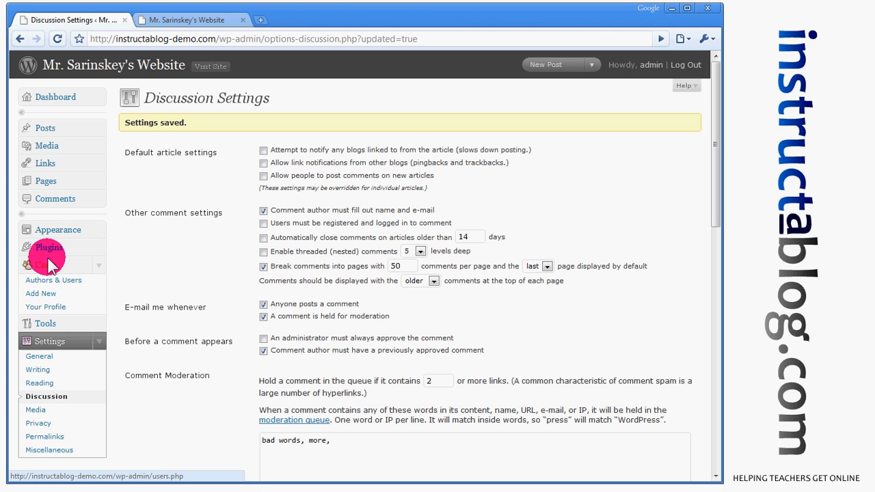
click(59, 309)
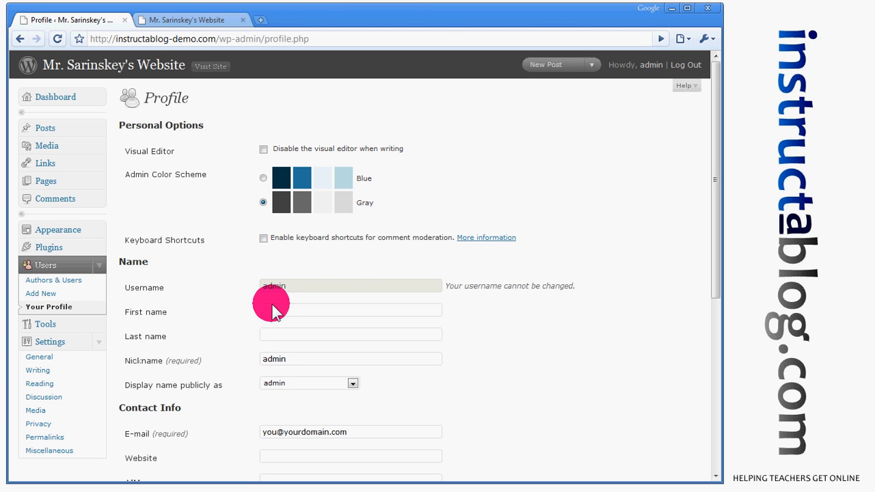
double_click(294, 362)
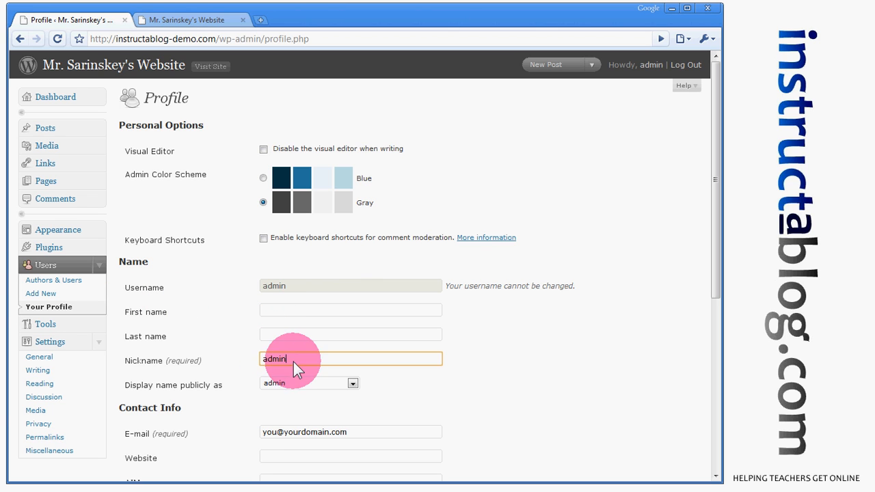
key(BackSpace)
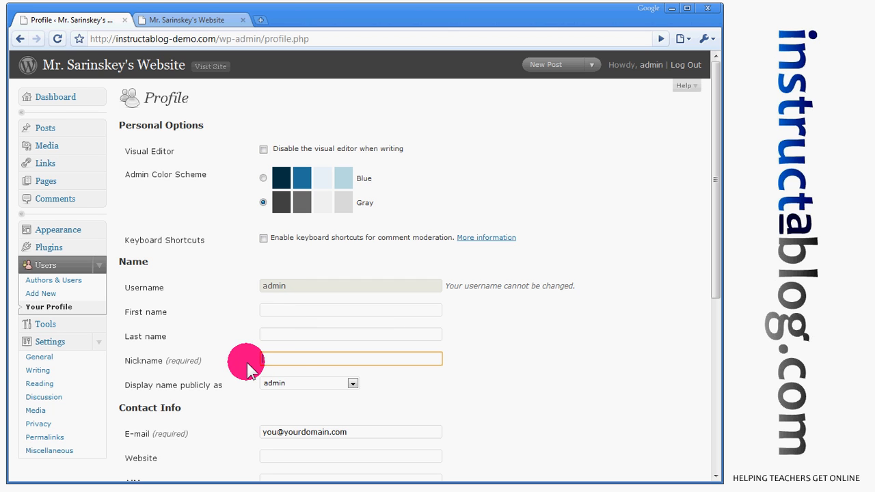
key(Down)
key(Return)
drag(713, 289, 718, 313)
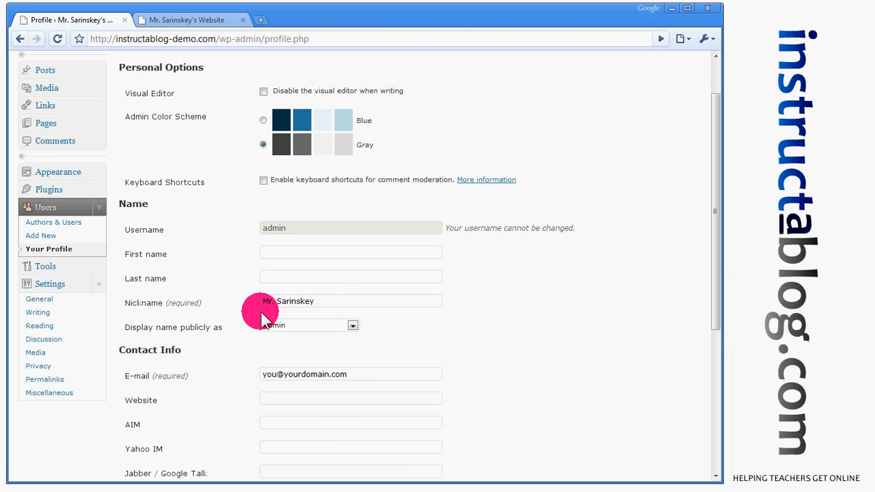
Set 'Display name publicly as' to the new nickname instead of admin.
click(351, 327)
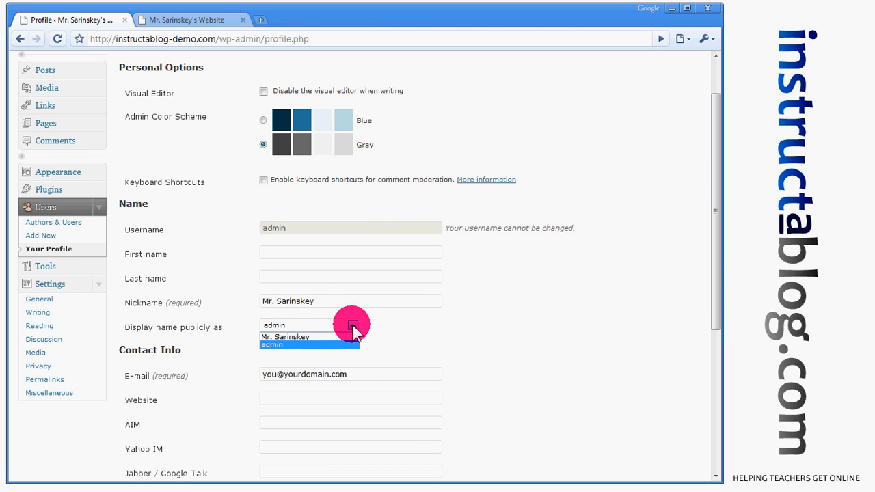
click(274, 338)
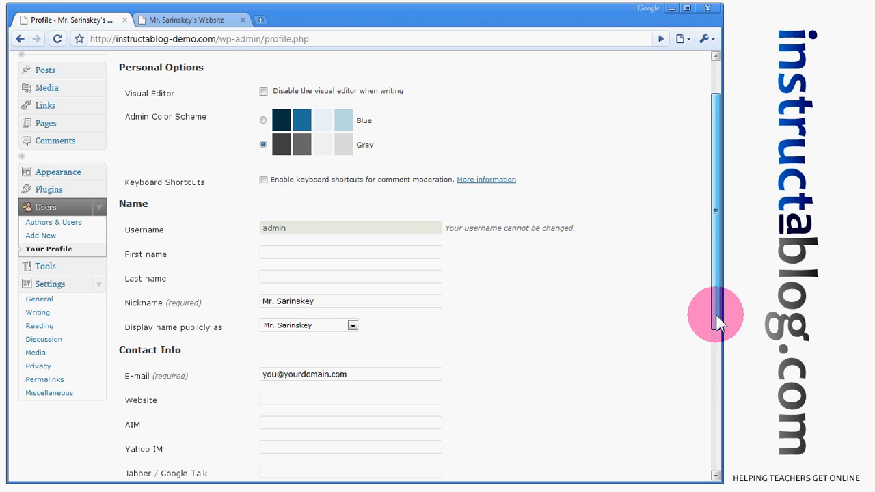
drag(716, 315, 716, 345)
Replace the placeholder e-mail with the owner's school address and update the profile.
click(349, 320)
drag(349, 320, 232, 317)
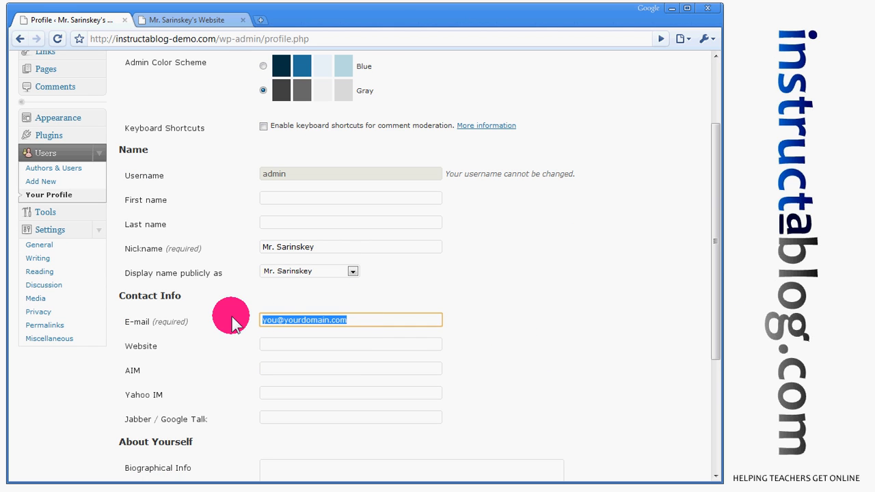
text(mrsa)
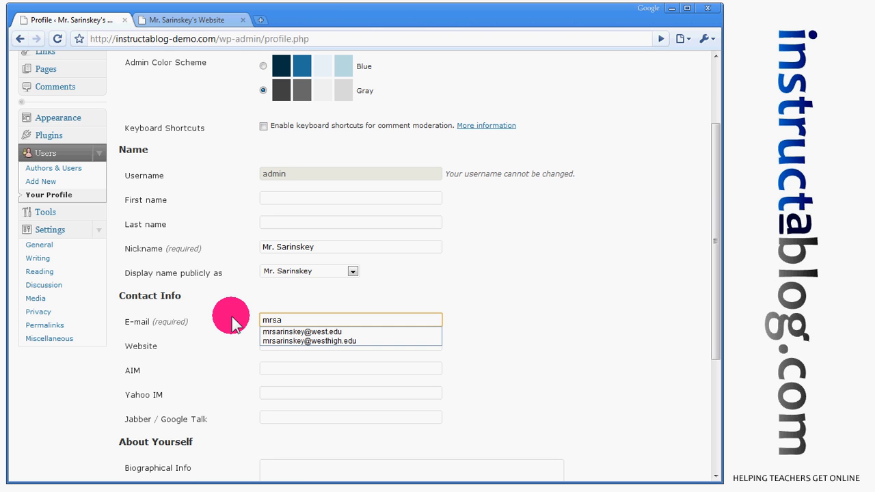
key(Down)
key(Down)
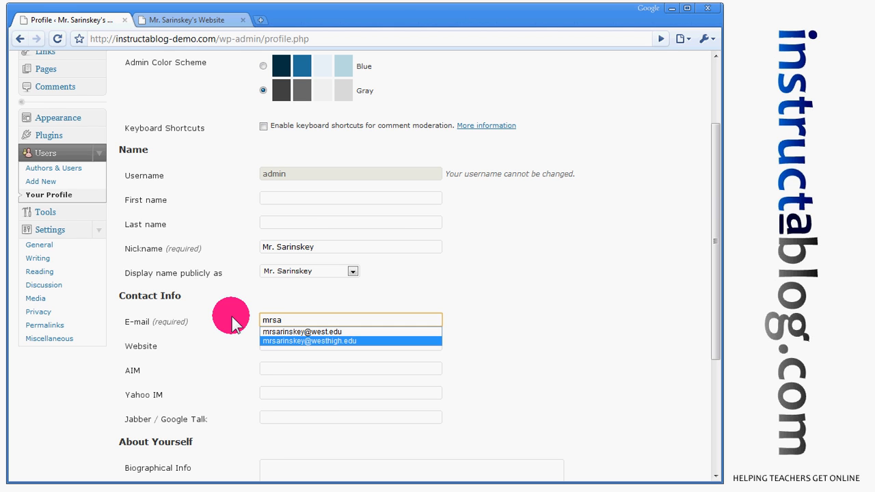
click(266, 340)
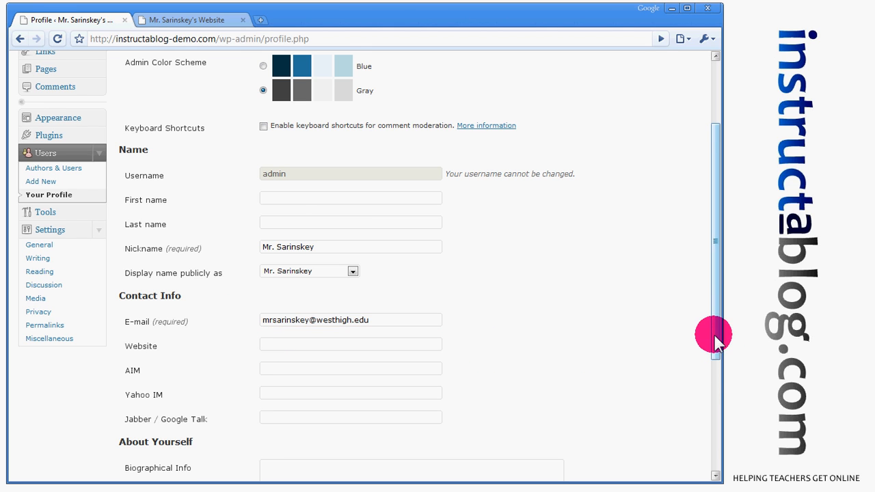
drag(713, 334, 719, 437)
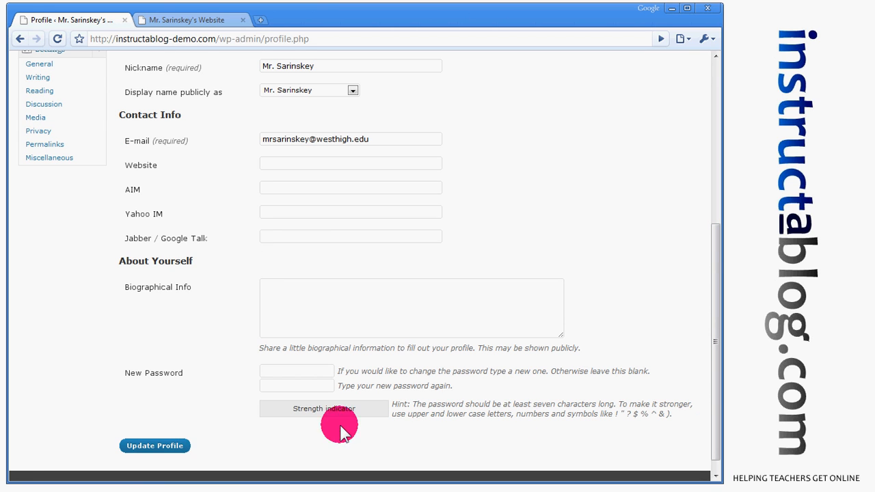
click(191, 446)
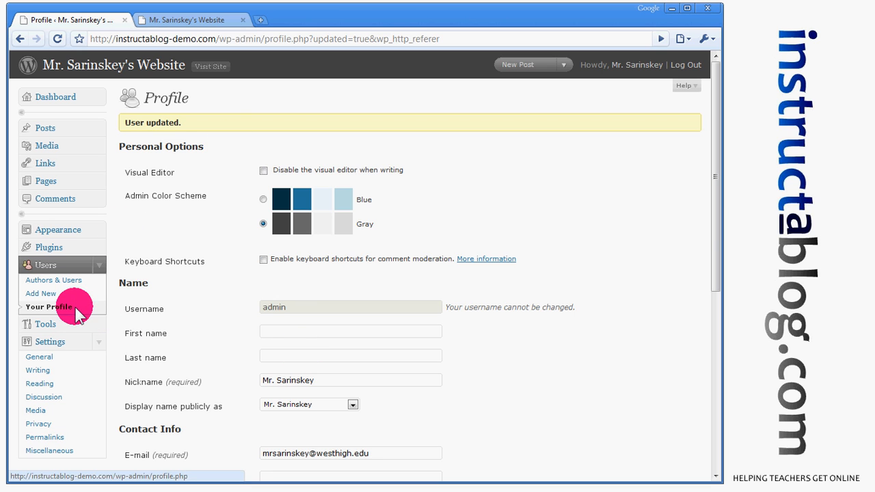
Review the saved profile, collapse the Users and Settings menus, and go to the Dashboard.
drag(707, 231, 701, 435)
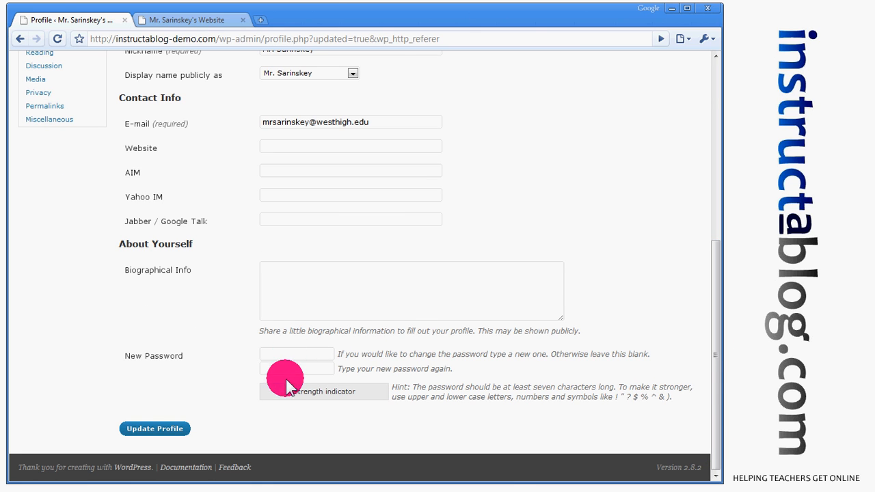
drag(714, 376, 718, 190)
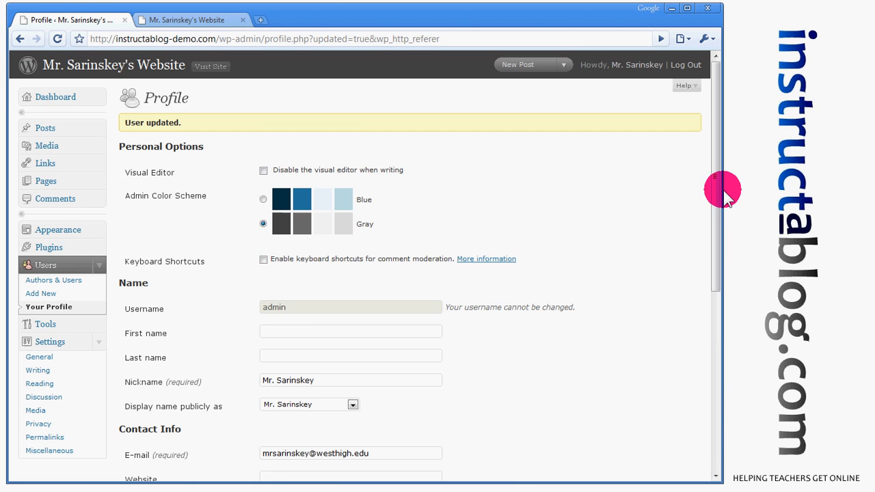
click(99, 265)
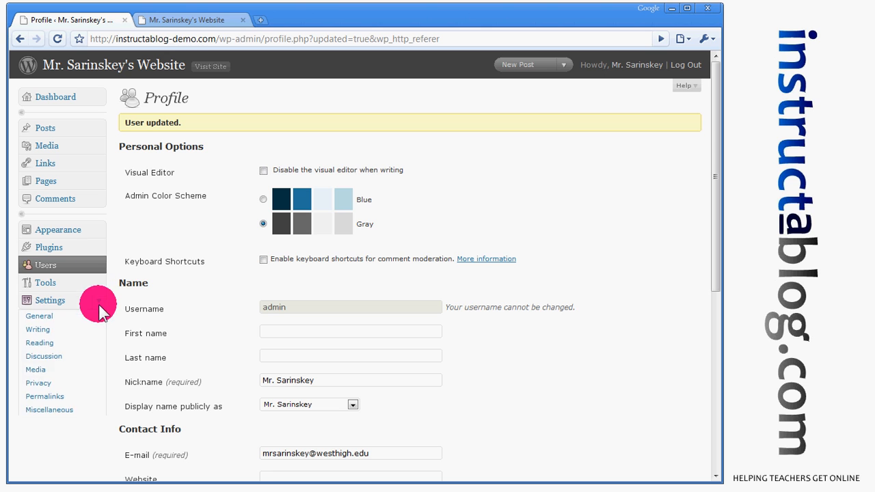
click(98, 300)
click(75, 99)
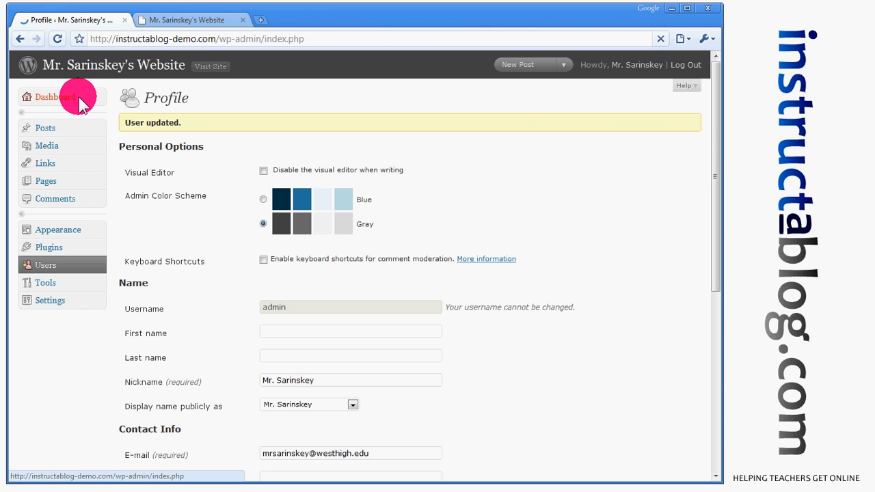